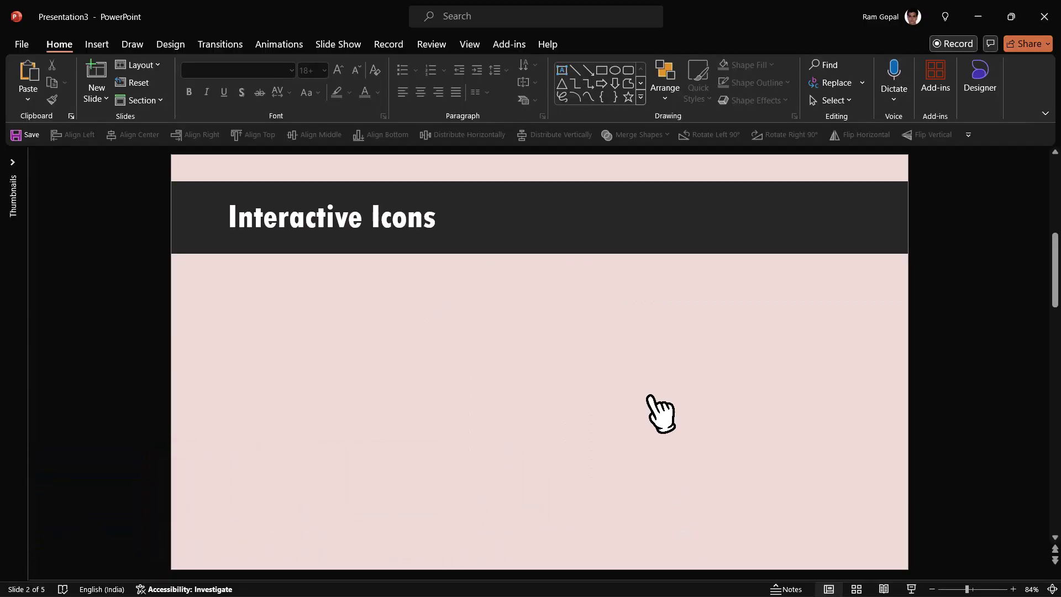
Draw a 3.68 cm blue circle on the left of the Interactive Icons slide
click(640, 97)
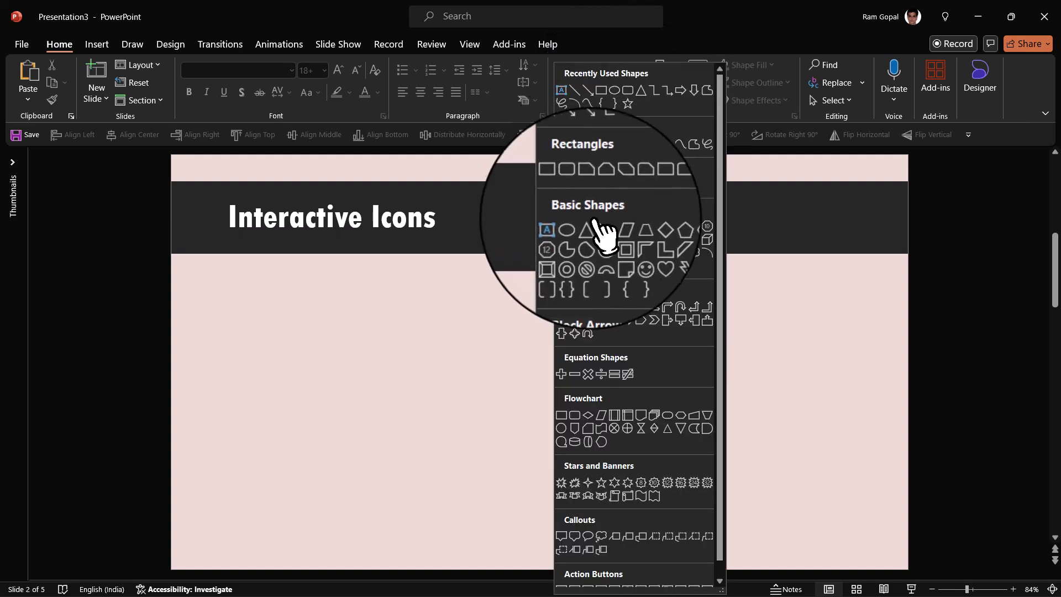
click(574, 227)
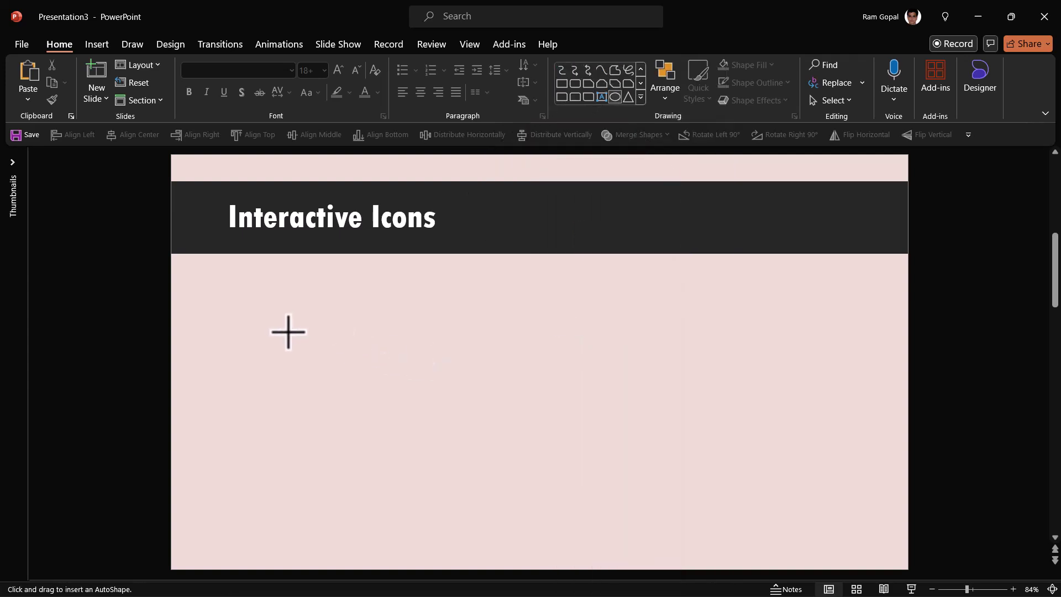
drag(280, 325, 337, 394)
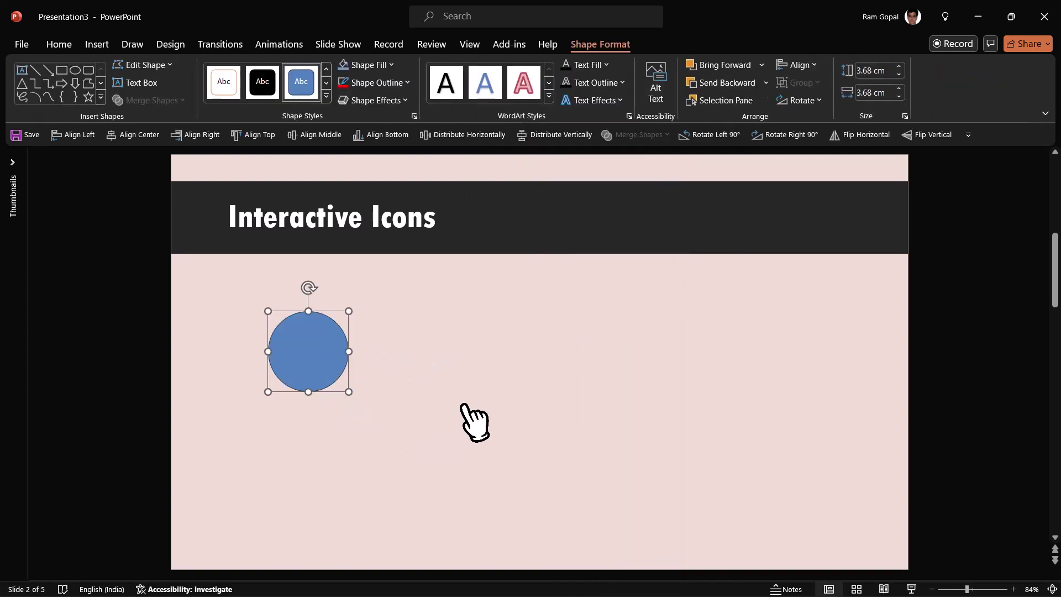
click(473, 421)
Insert the black rabbit icon from the Holidays stock icon category
click(98, 46)
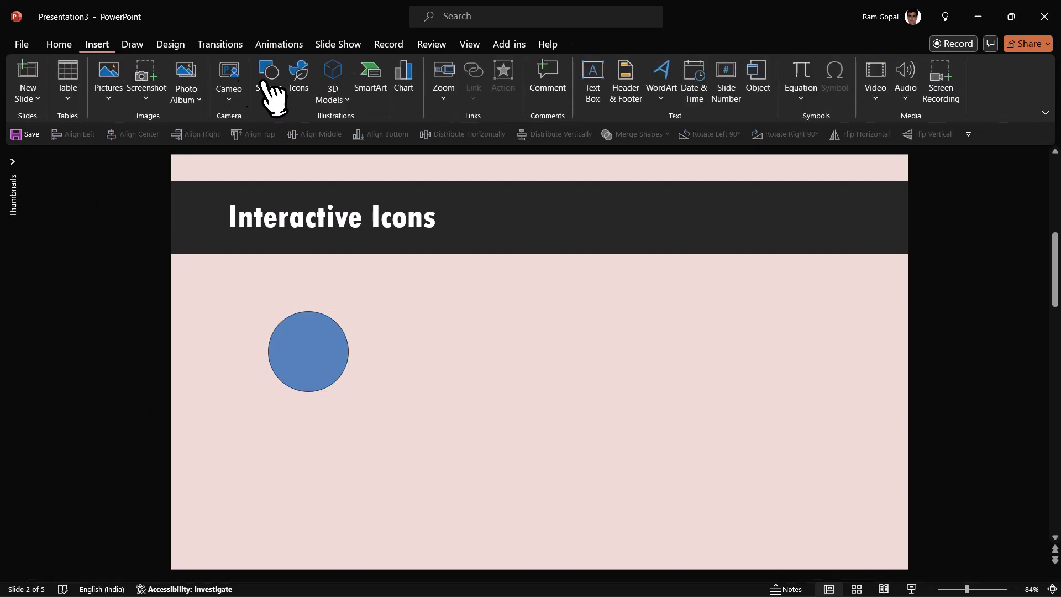
click(306, 91)
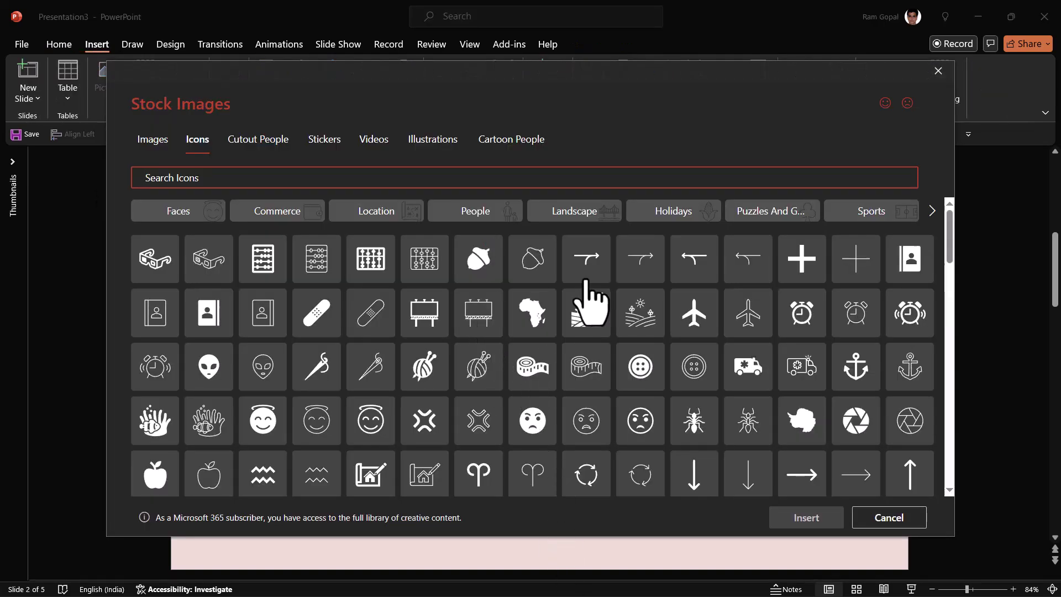
click(687, 214)
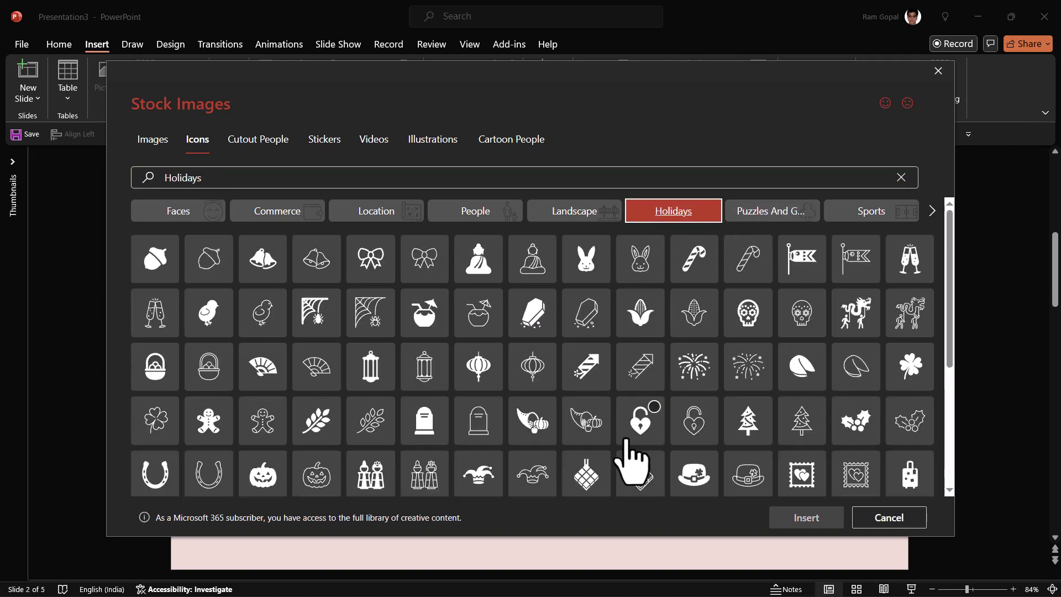
click(590, 266)
click(817, 522)
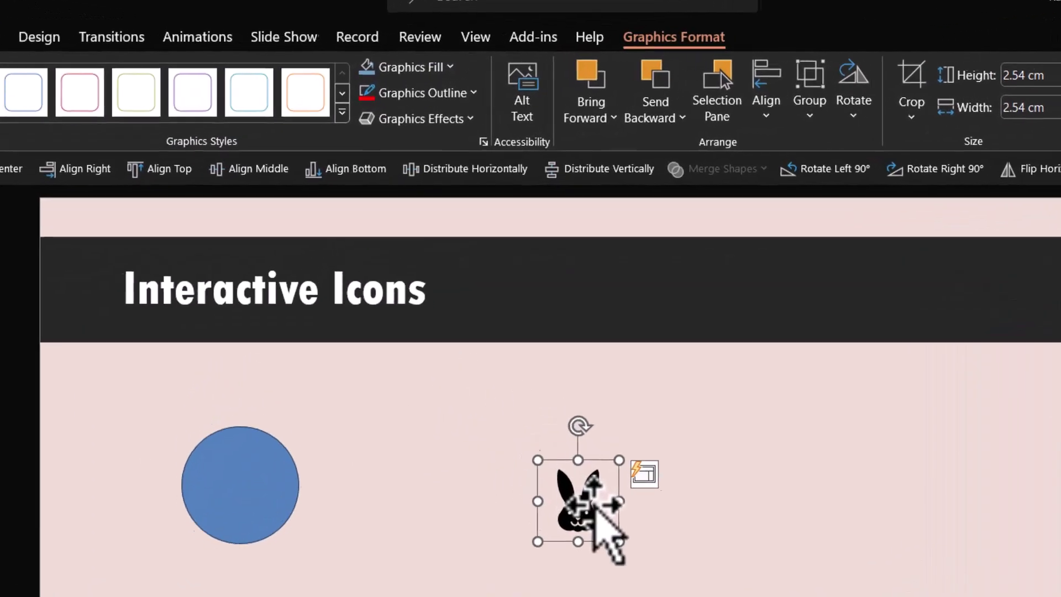
Move the rabbit onto the circle and make the circle purple with no outline
drag(549, 364, 318, 351)
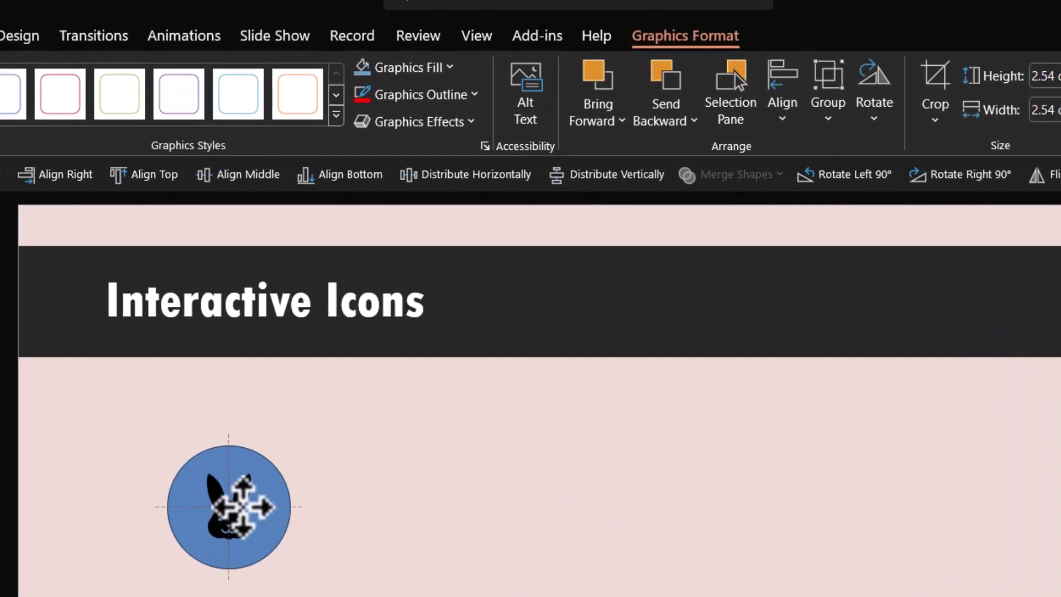
drag(243, 505, 243, 506)
click(280, 532)
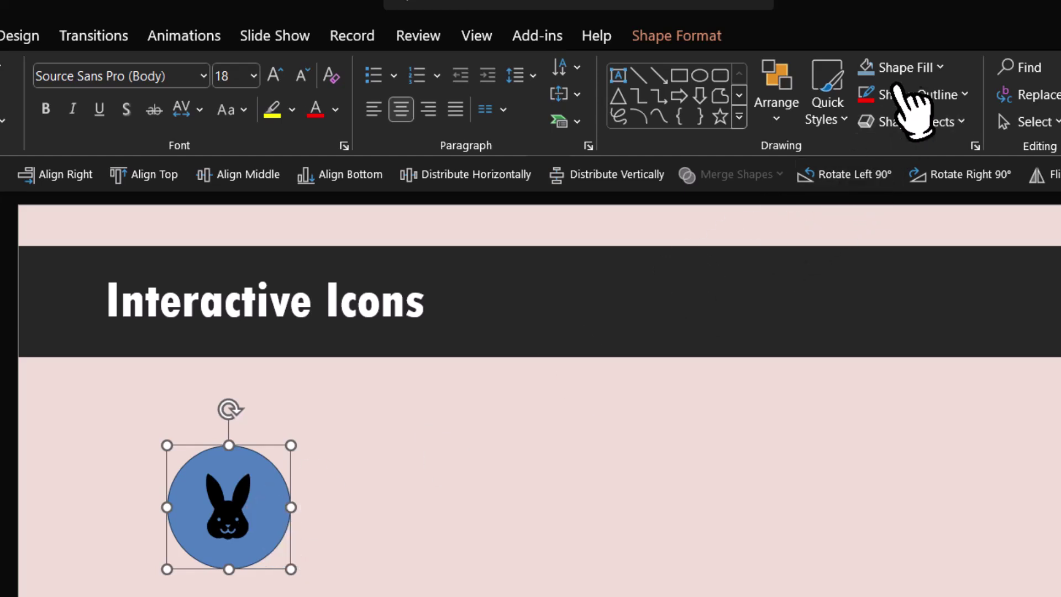
click(900, 69)
click(1019, 308)
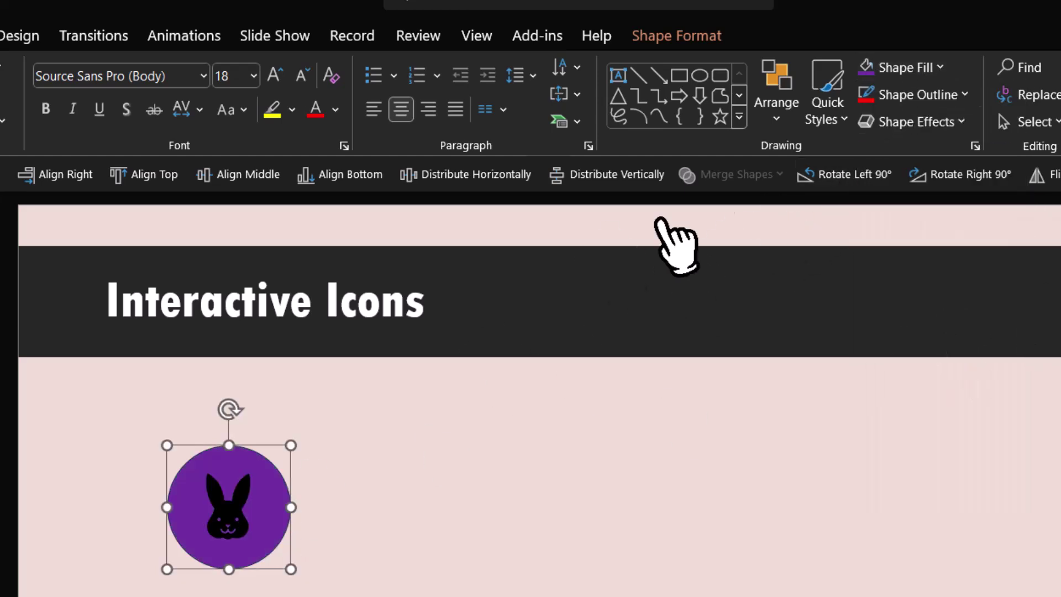
click(917, 95)
click(906, 369)
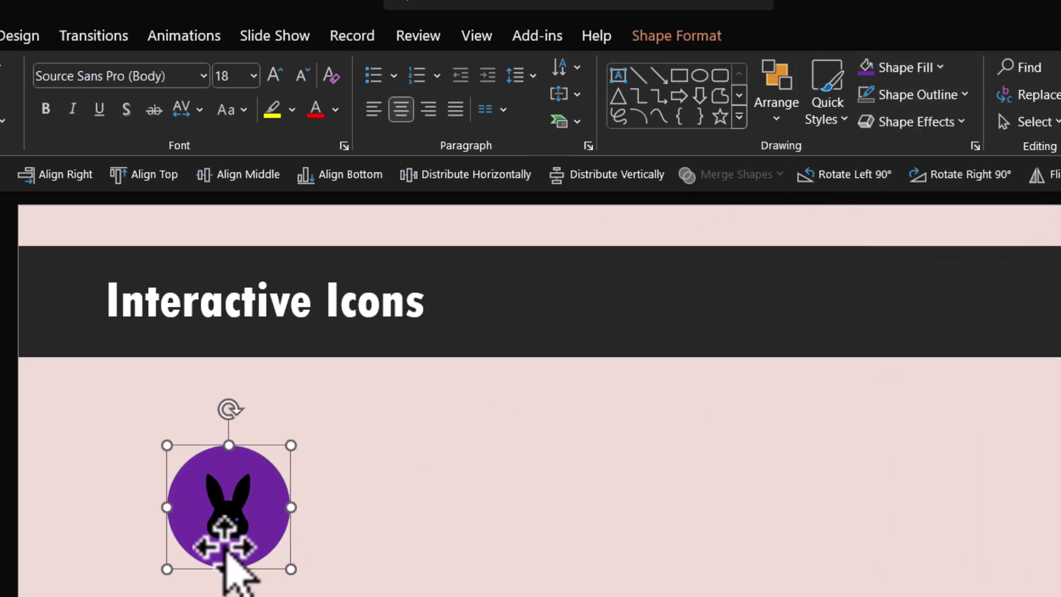
Make the rabbit icon white
click(232, 514)
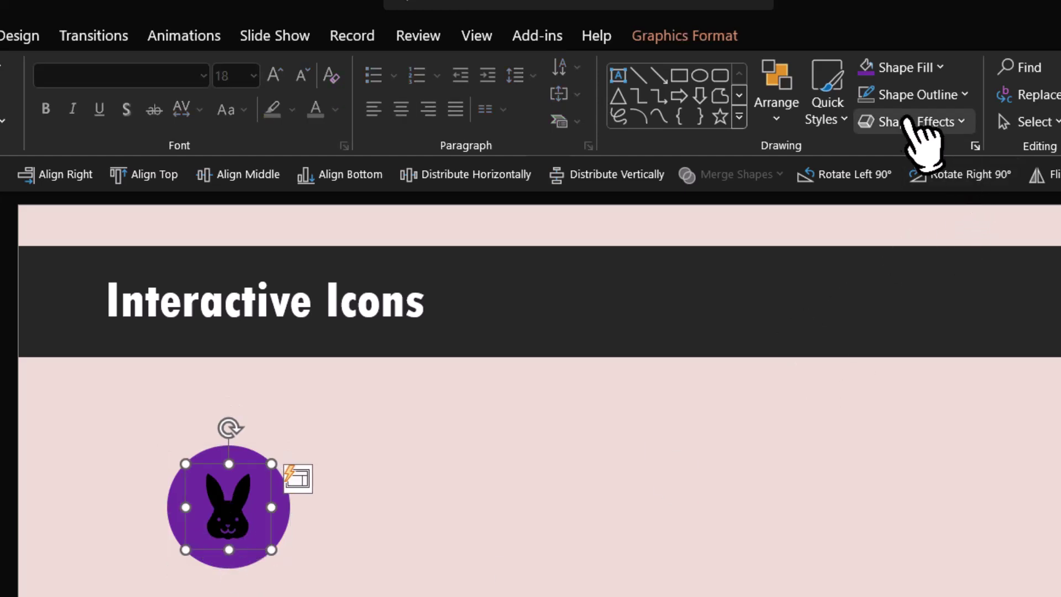
click(914, 68)
click(872, 167)
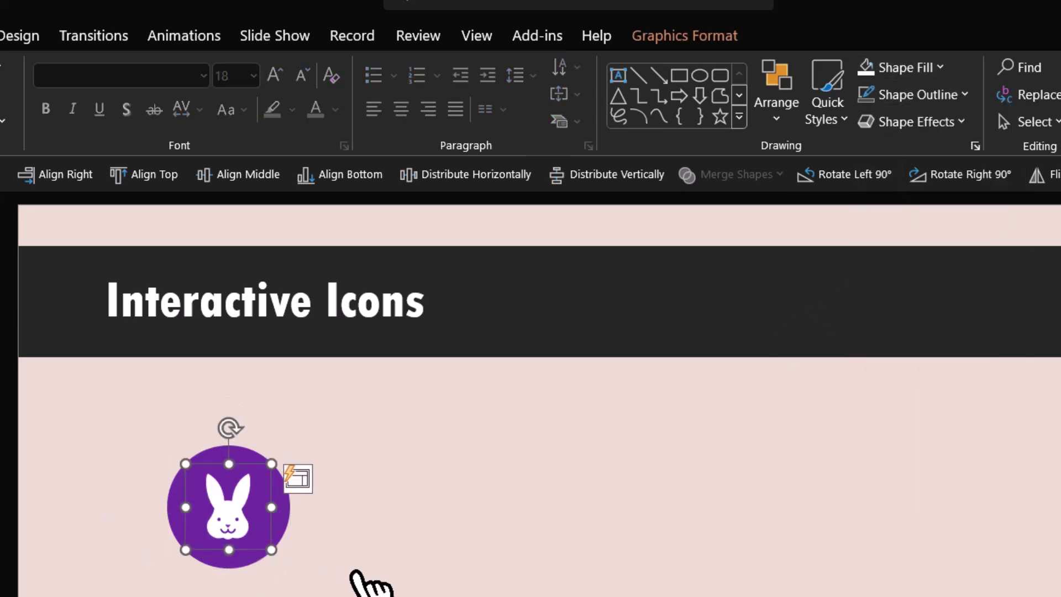
click(293, 560)
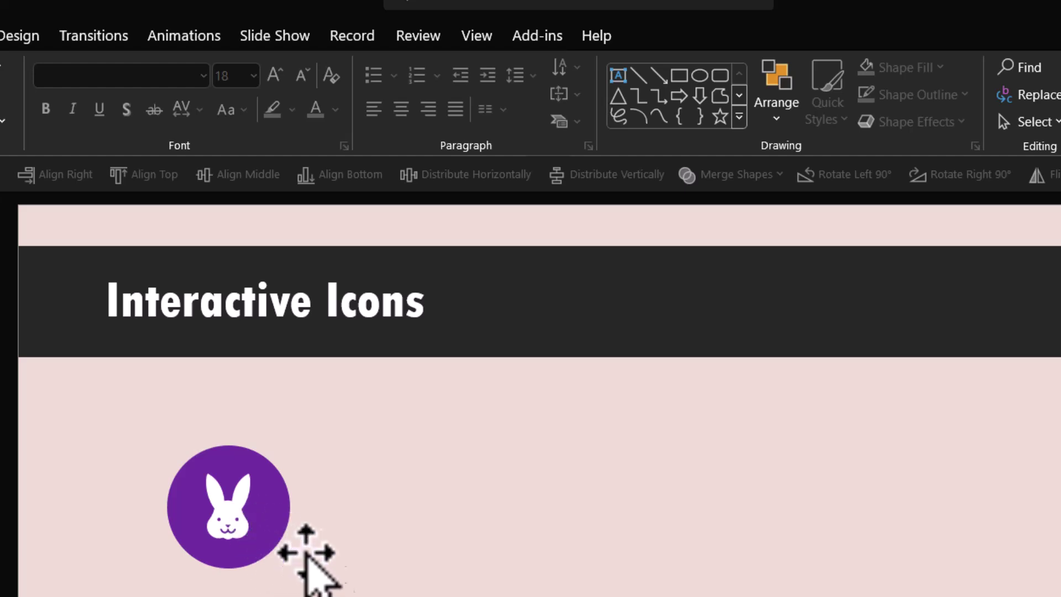
Enlarge the rabbit proportionally from its centre and group it with the circle
click(240, 508)
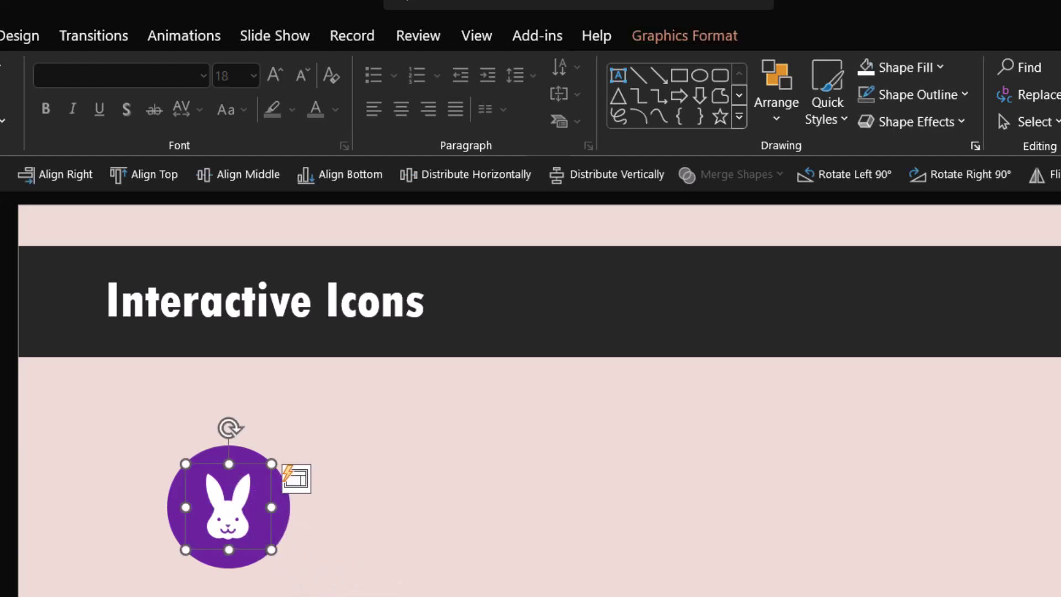
key(ctrl+shift)
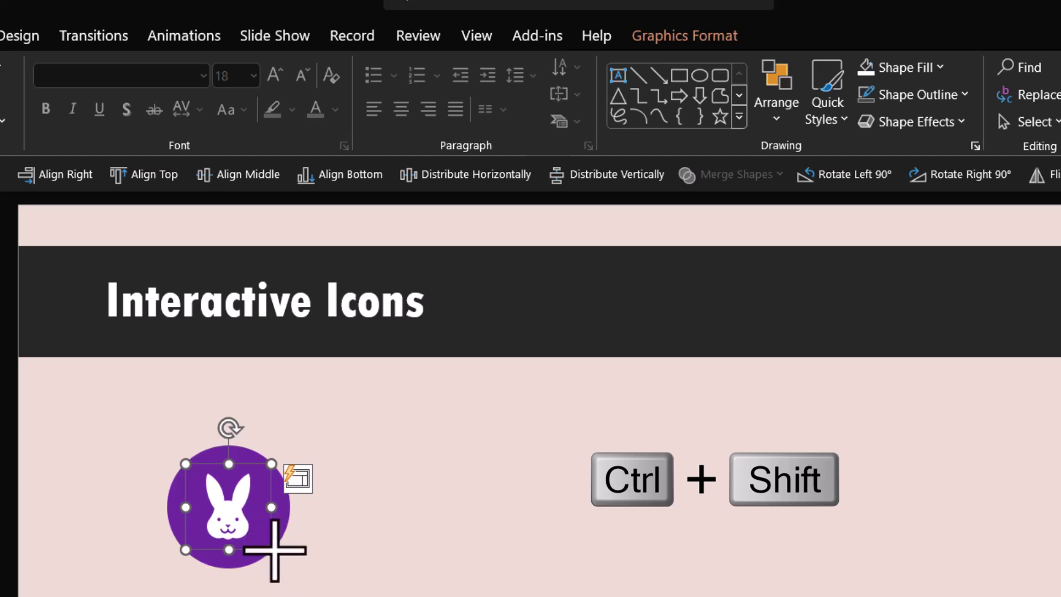
drag(274, 550, 281, 559)
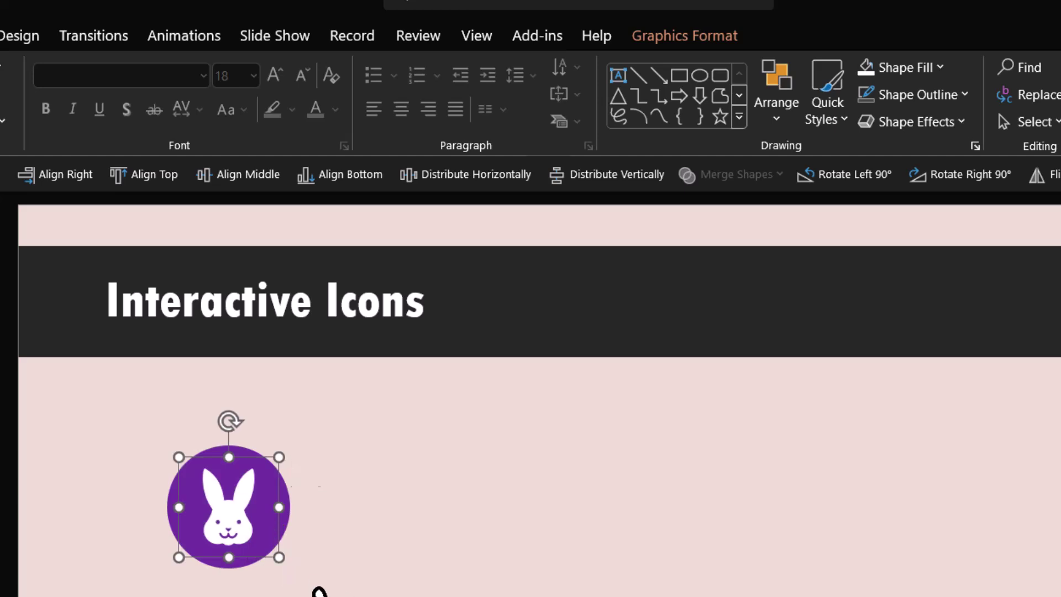
click(320, 591)
click(281, 543)
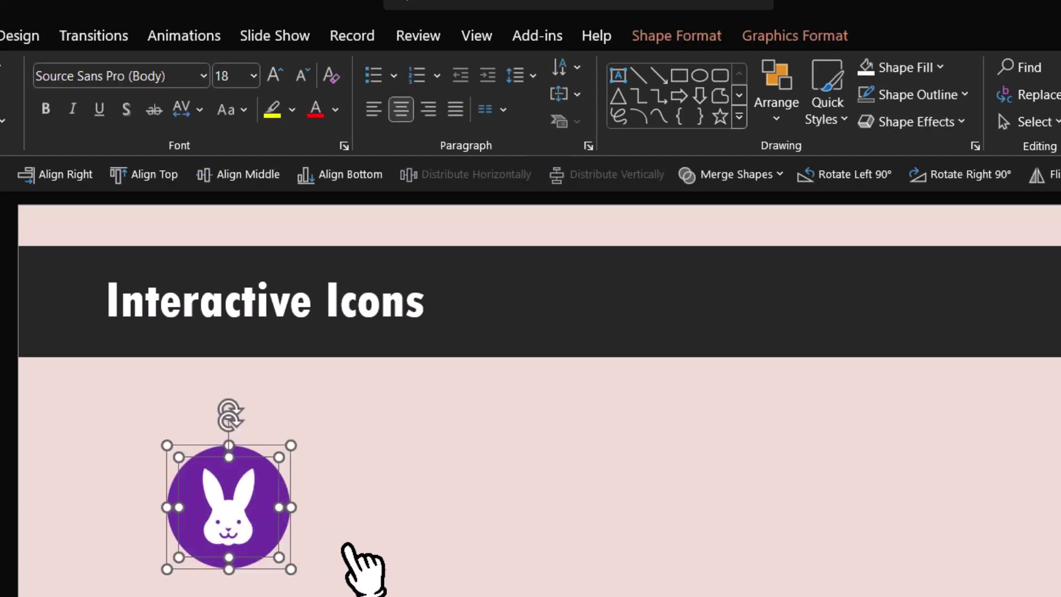
key(ctrl+g)
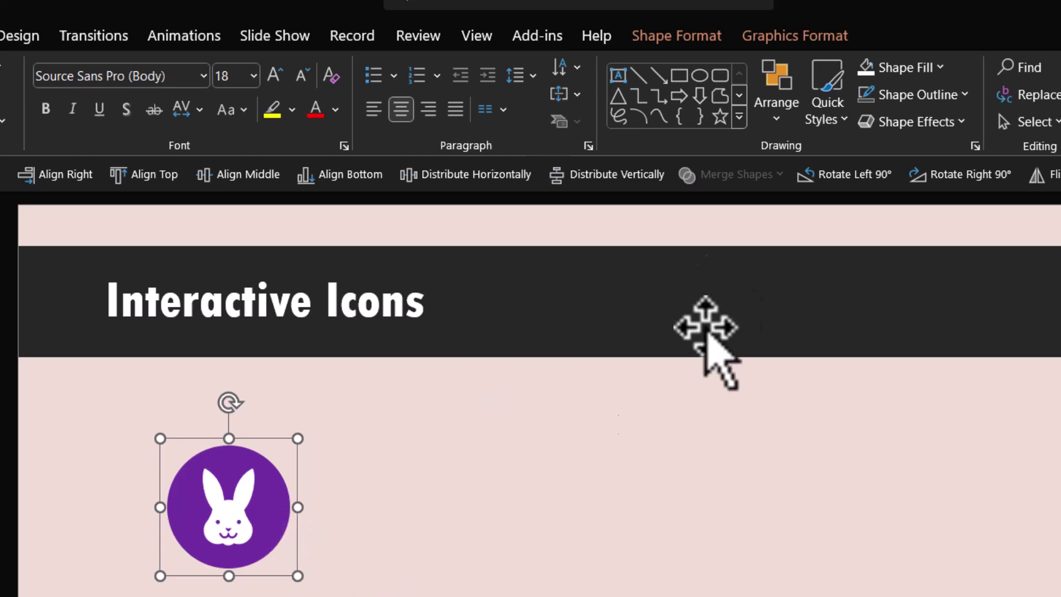
Draw a wide rounded rectangle bar over the rabbit circle
click(739, 117)
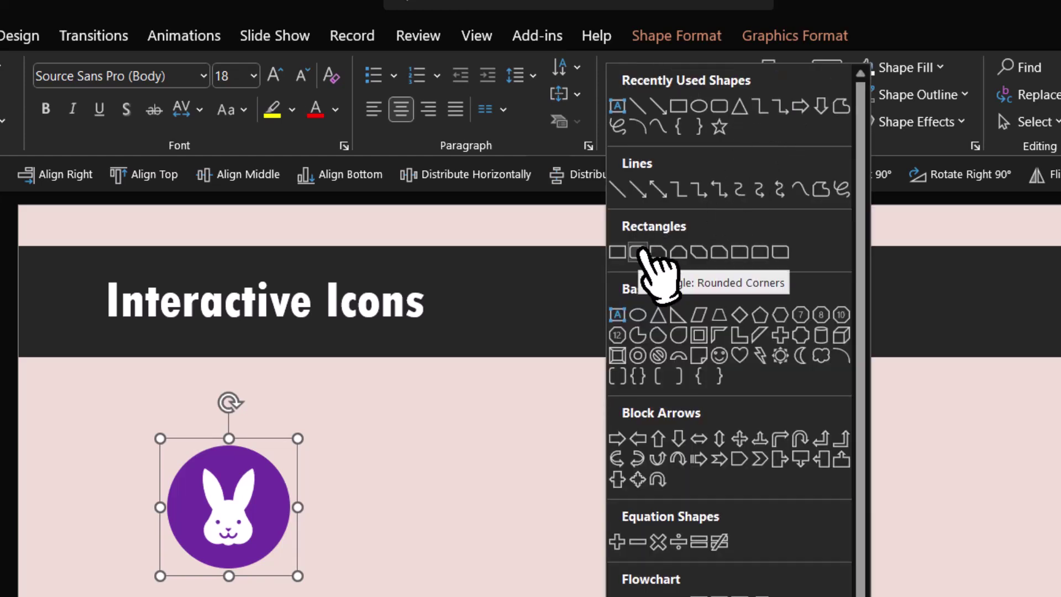
click(641, 251)
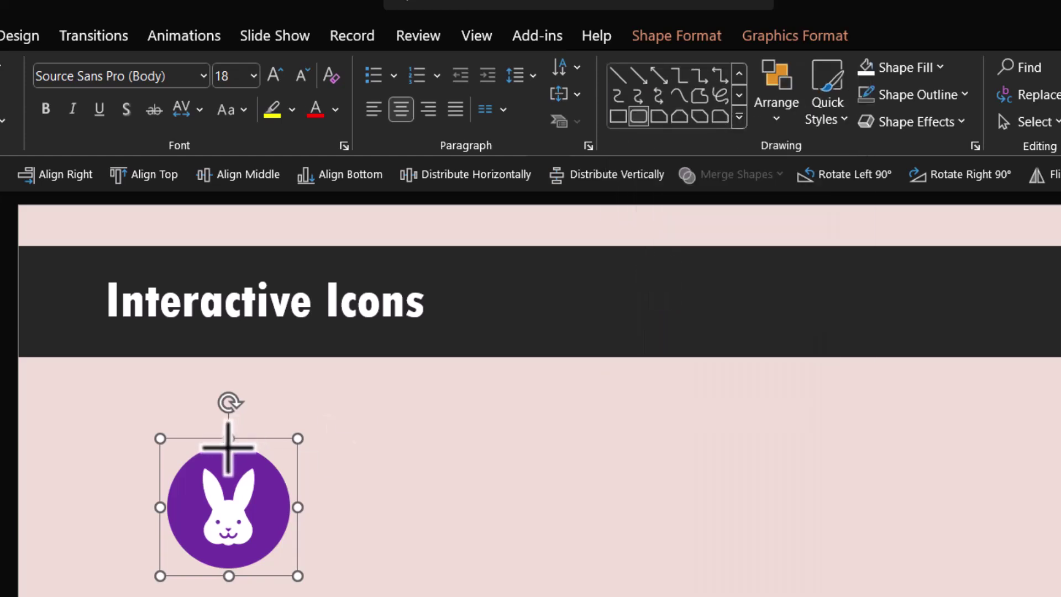
mouse_move(227, 445)
mouse_down()
mouse_move(486, 573)
mouse_move(596, 570)
mouse_up()
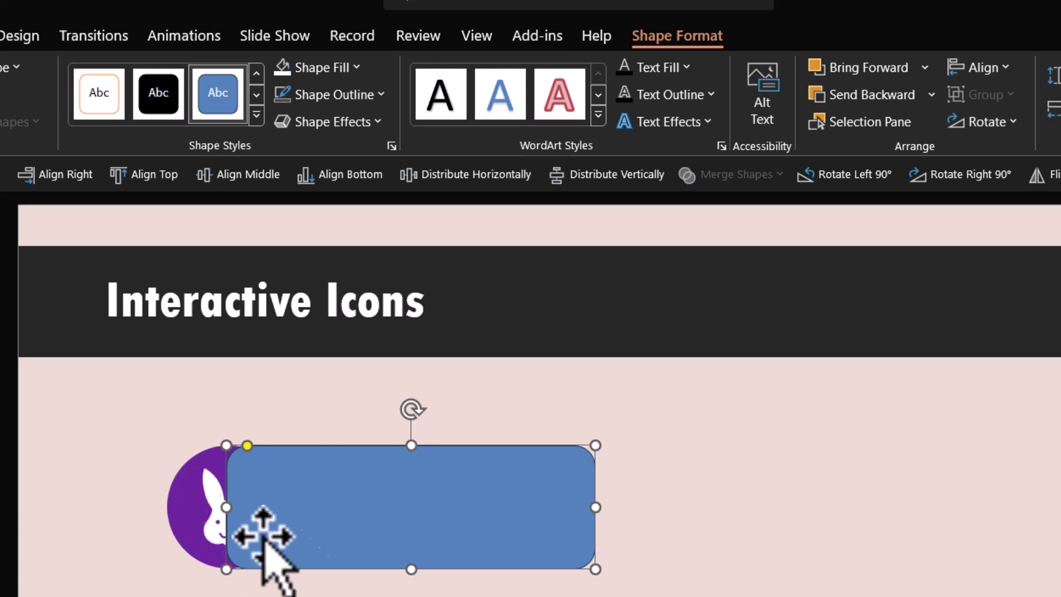
key(Escape)
click(200, 505)
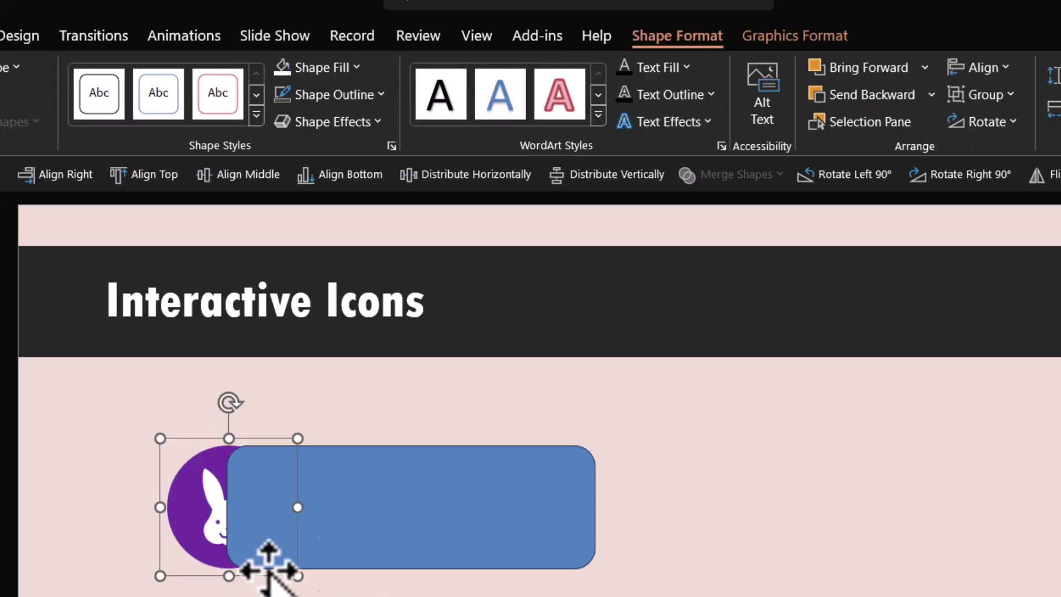
shift+click(182, 492)
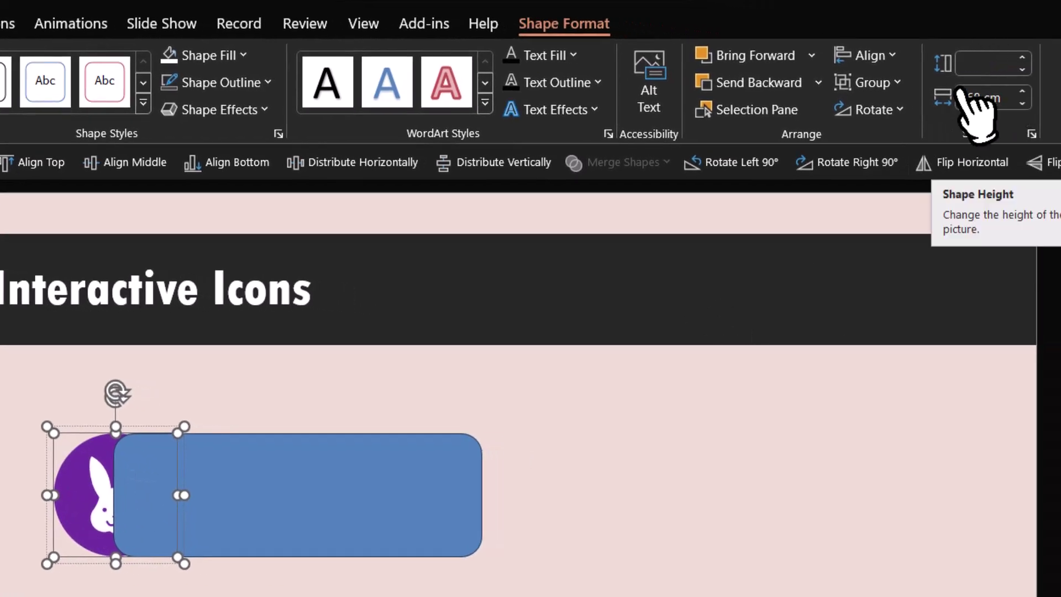
click(353, 493)
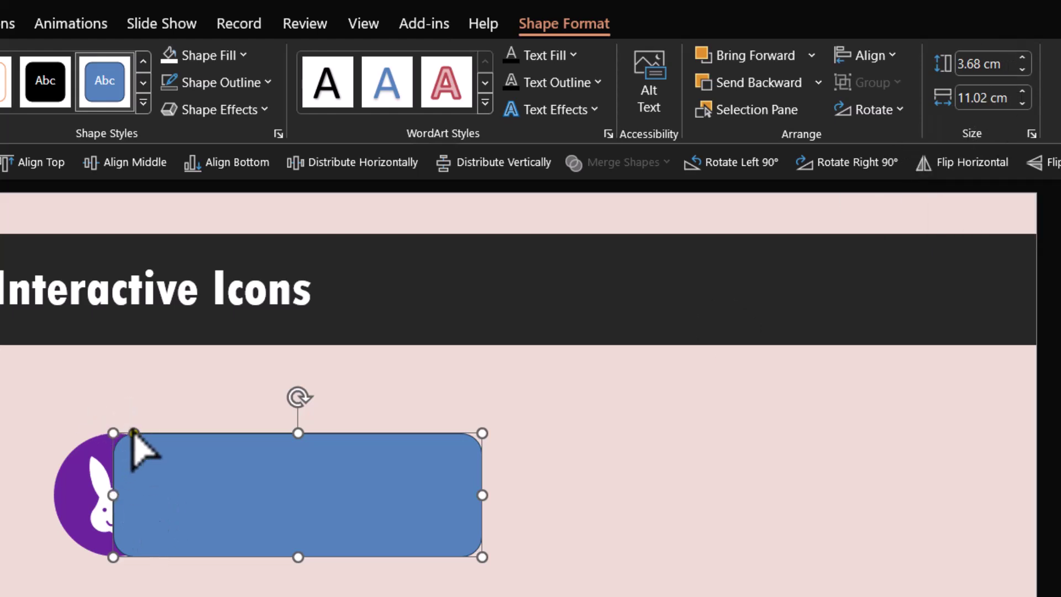
Round the bar into a pill, send it behind the circle, and widen it rightward
drag(139, 434, 211, 433)
drag(206, 492, 147, 503)
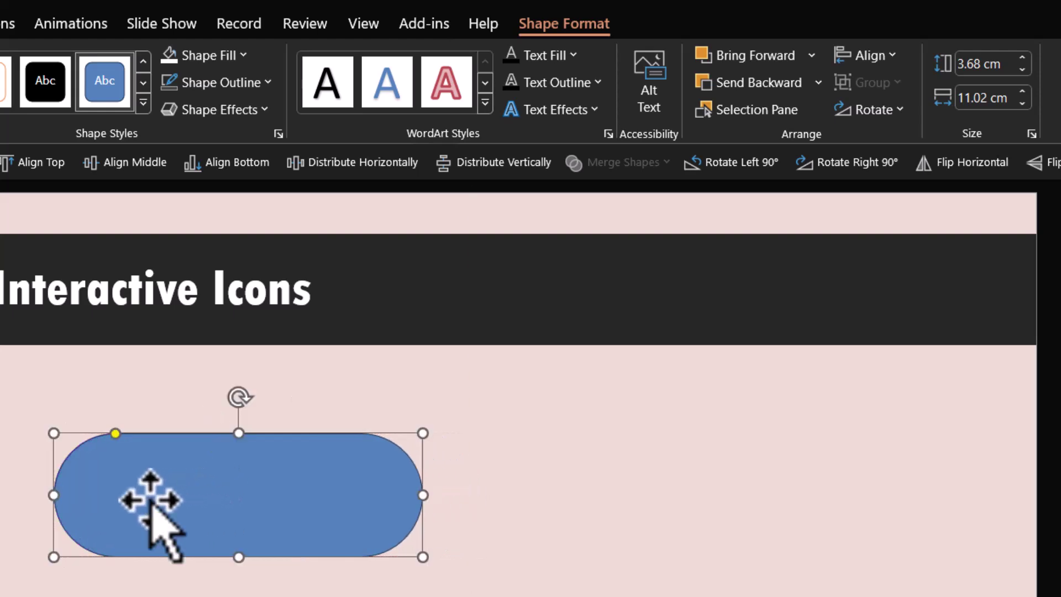
right_click(147, 502)
click(248, 527)
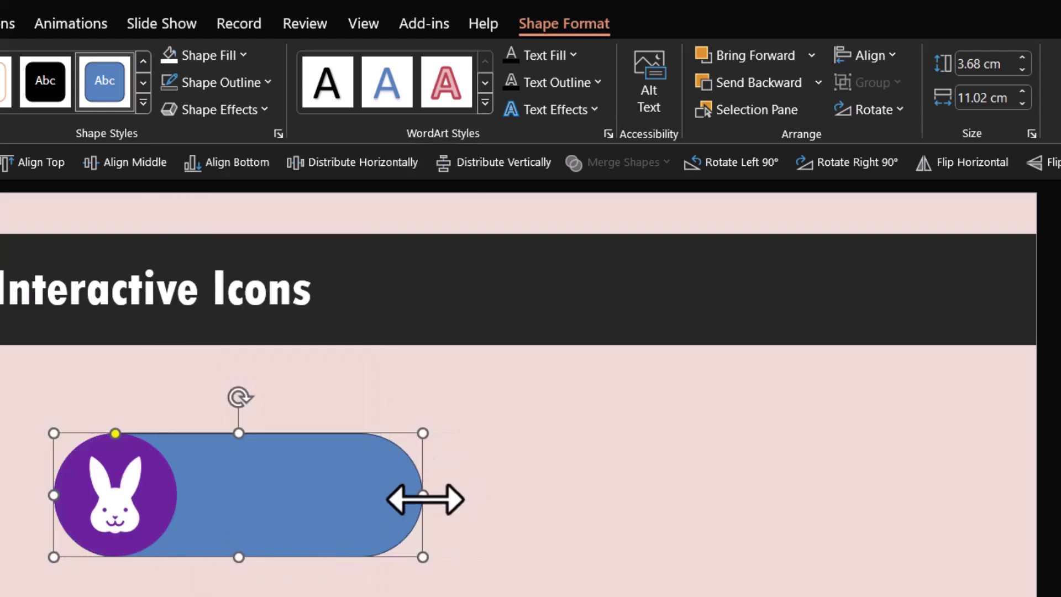
drag(423, 495, 467, 499)
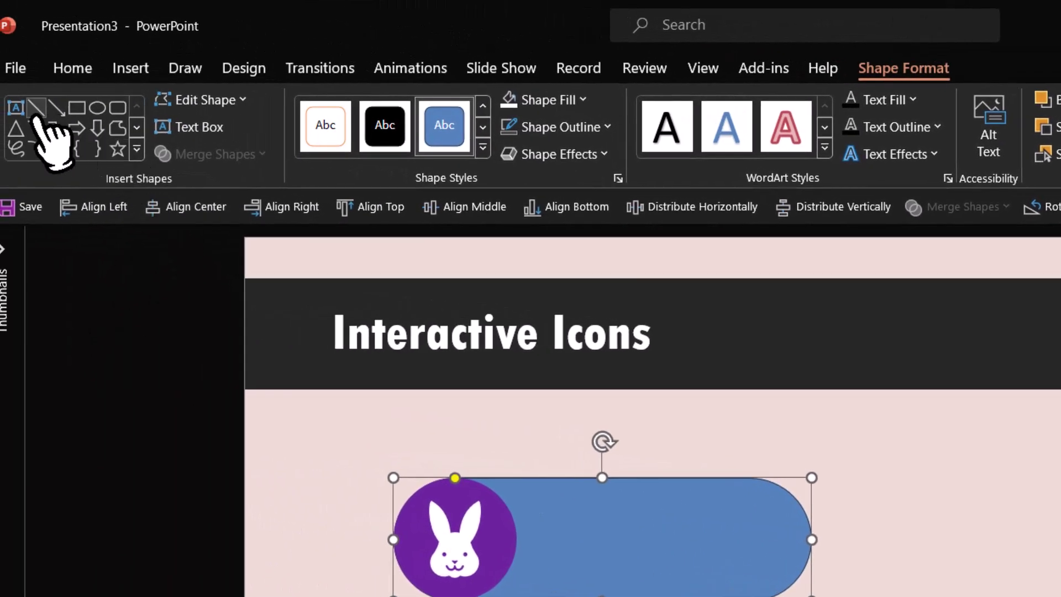
Add a text box reading 'Your explanation for the icon goes here' in Amasis MT Pro 20
click(16, 107)
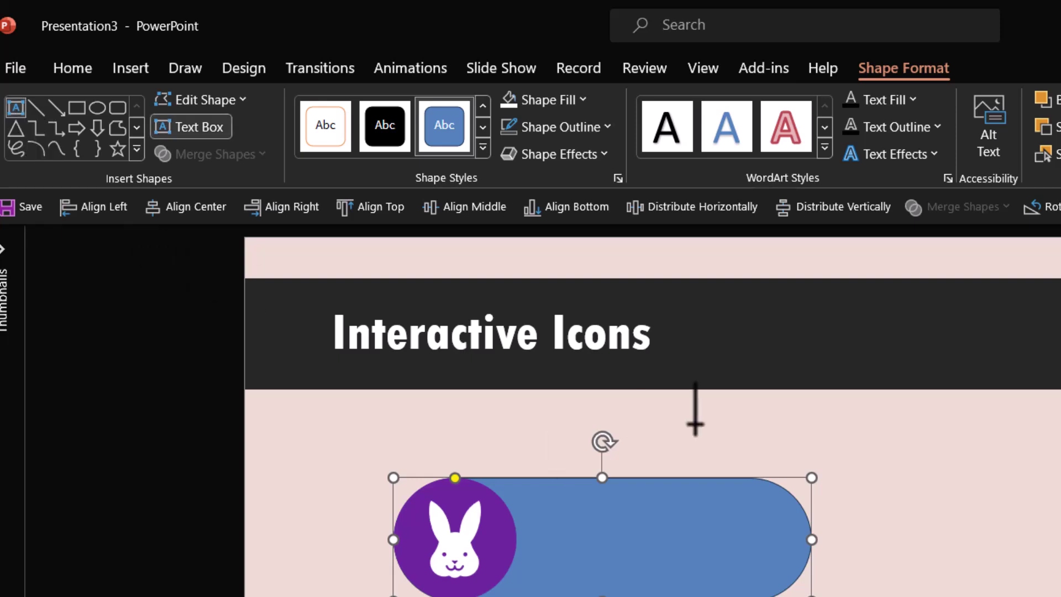
click(694, 420)
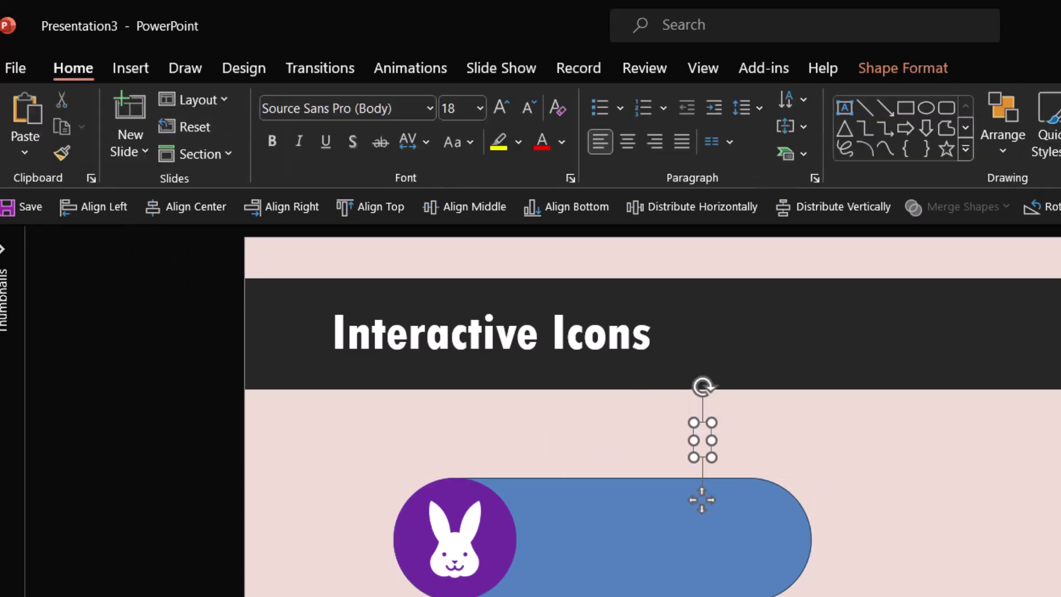
text(Your explanation for the icon goes here)
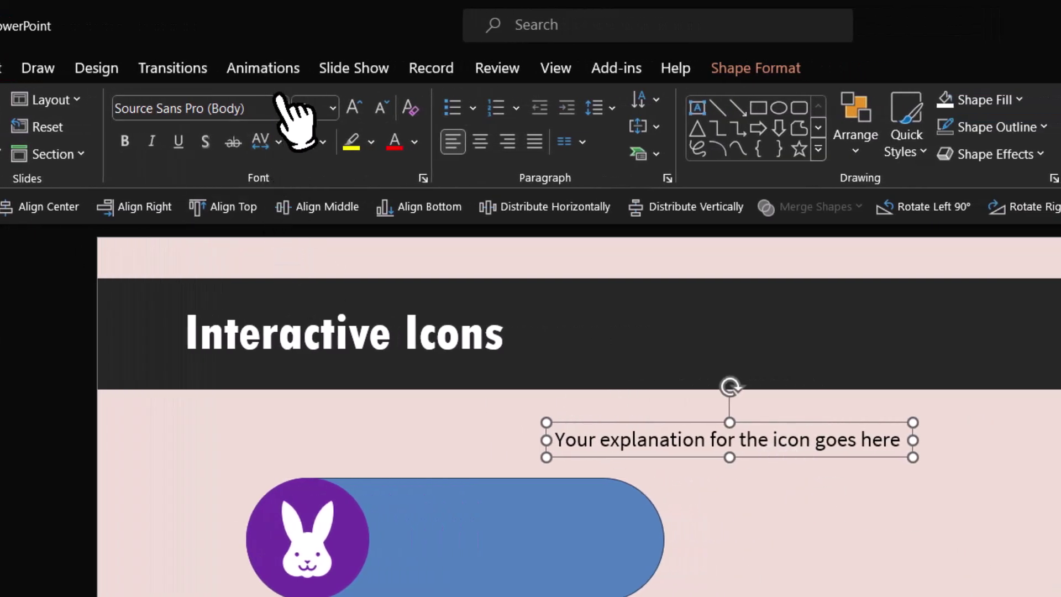
click(282, 108)
click(301, 571)
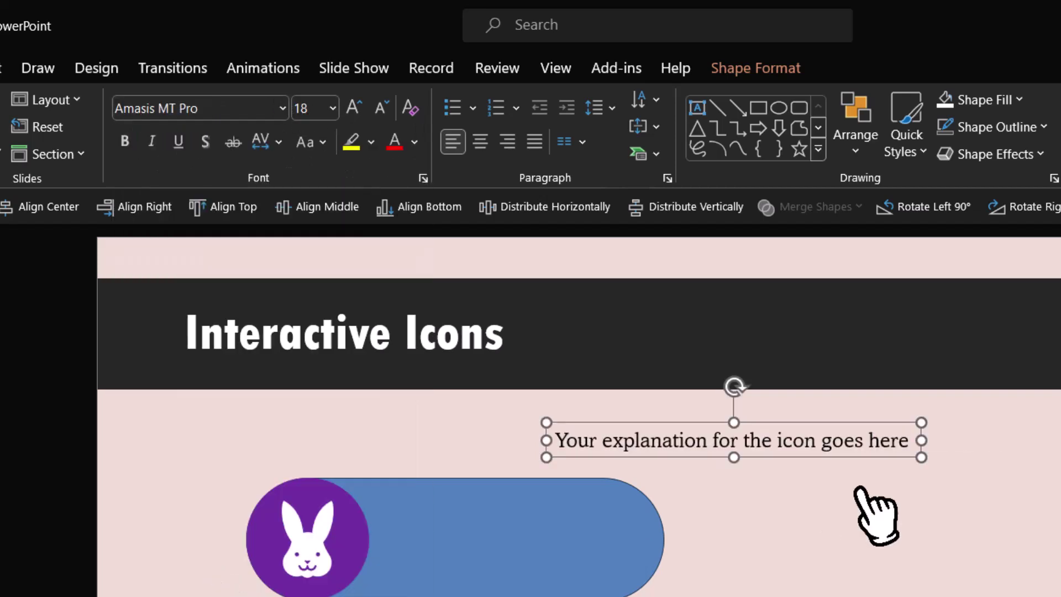
click(357, 106)
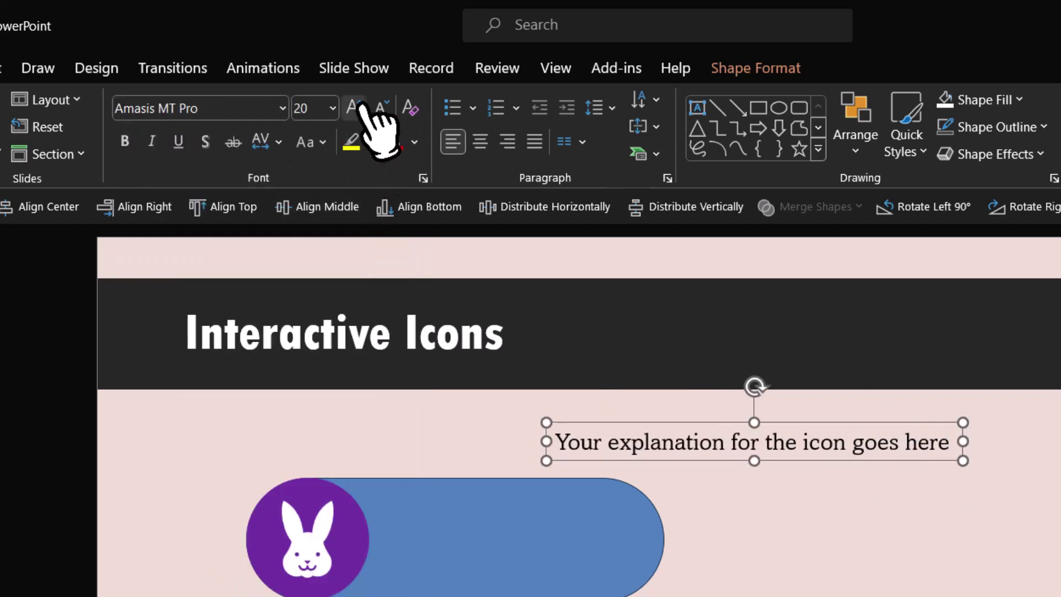
Position the text box on the pill beside the rabbit, wrapped onto two lines
drag(878, 423, 714, 502)
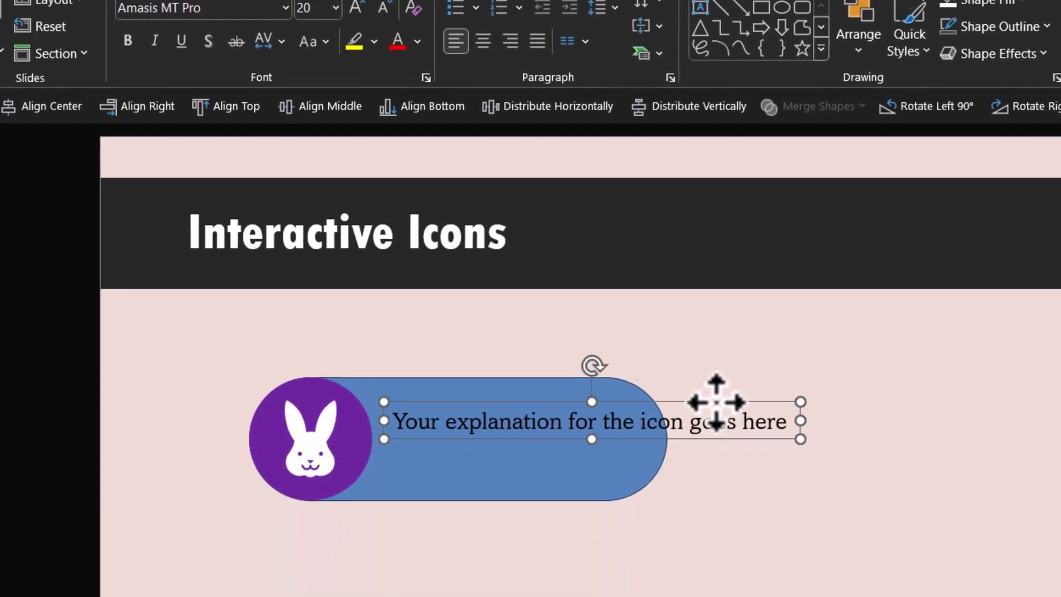
drag(800, 439, 631, 464)
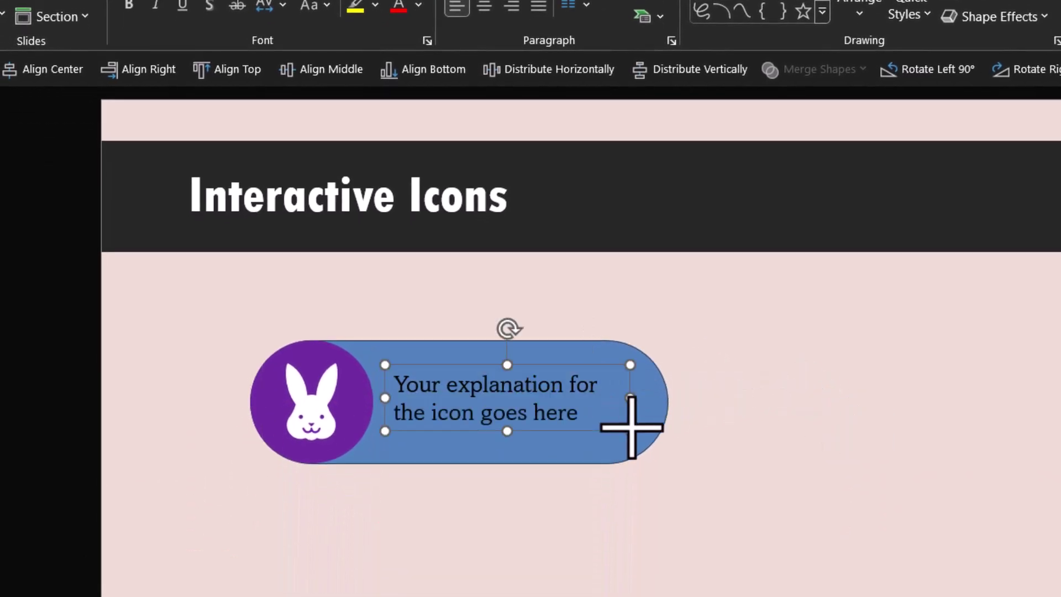
drag(559, 369, 573, 346)
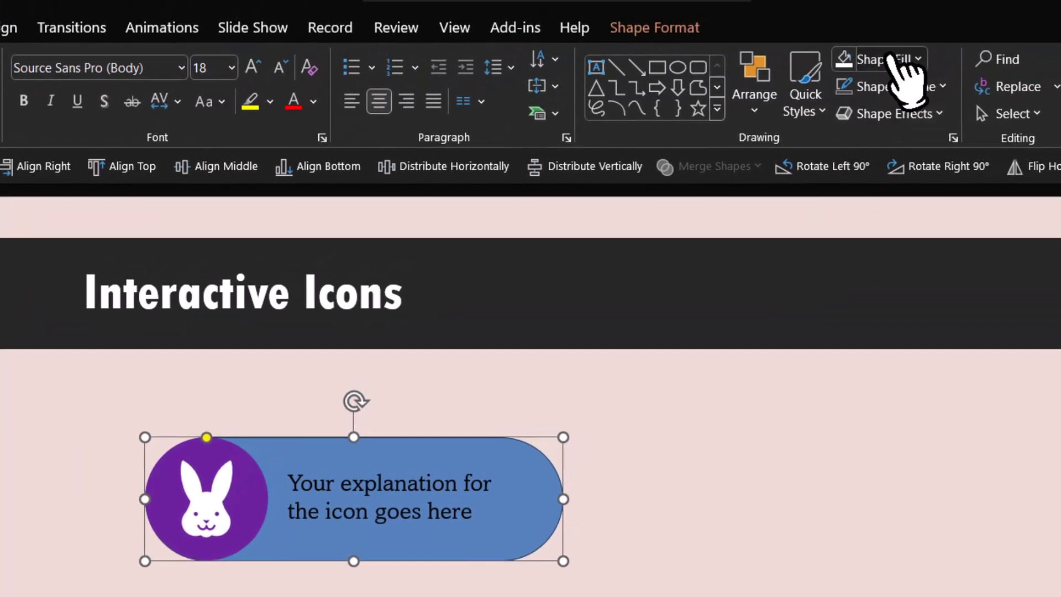
Fill the pill with purple and remove its outline
click(895, 59)
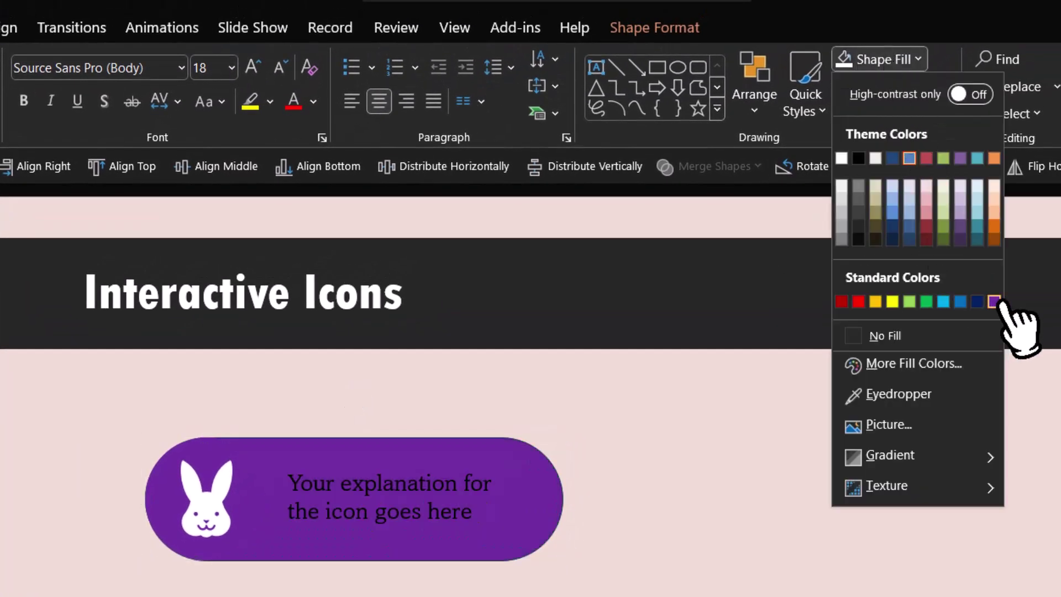
click(994, 301)
click(929, 87)
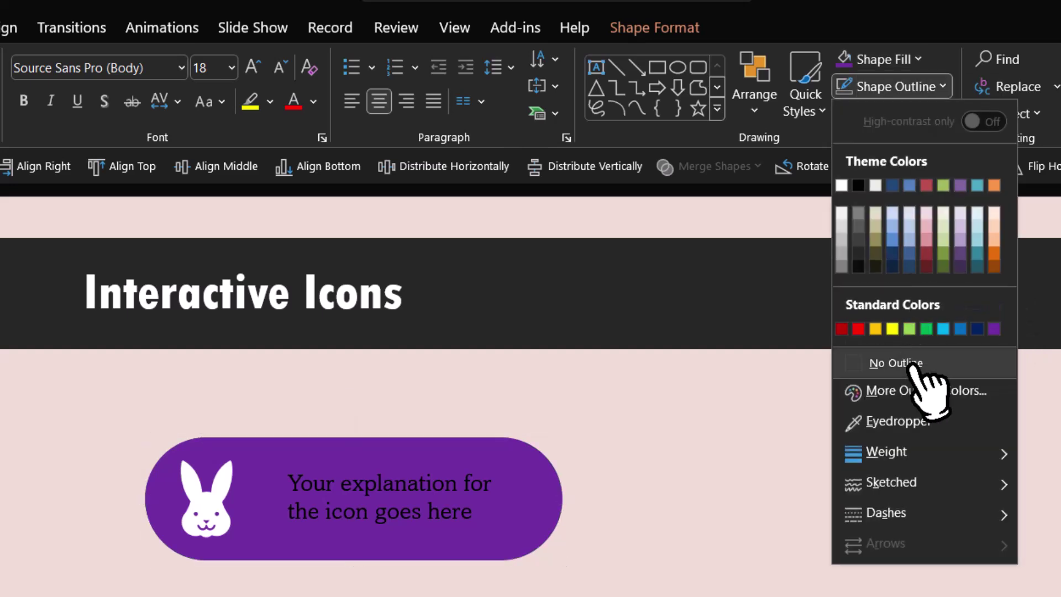
click(920, 362)
Make the explanation text white
click(433, 509)
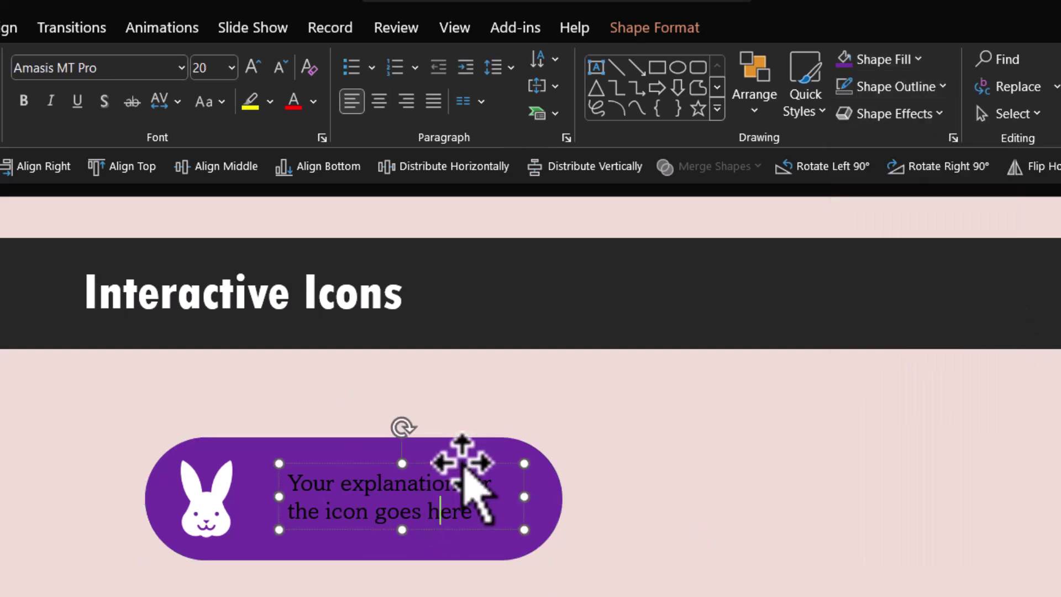
click(313, 102)
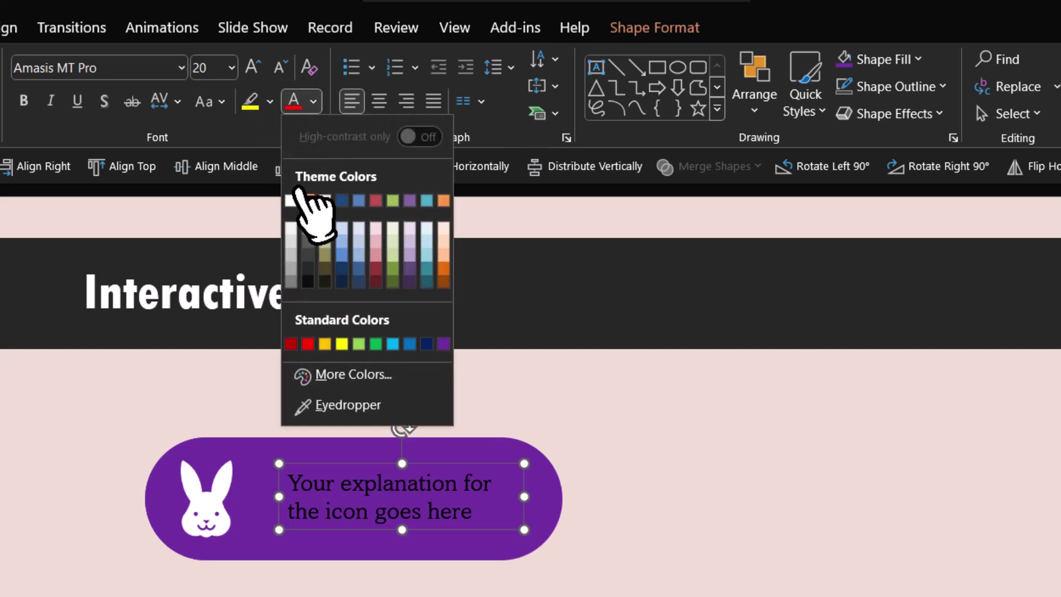
click(292, 200)
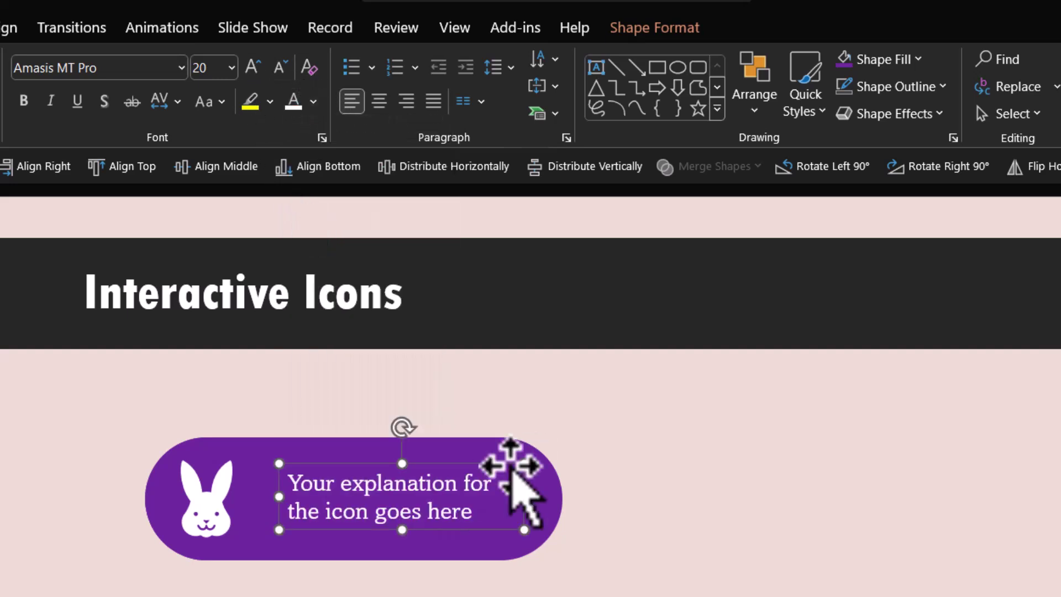
Group the pill with its explanation text and send the group behind the rabbit
click(497, 489)
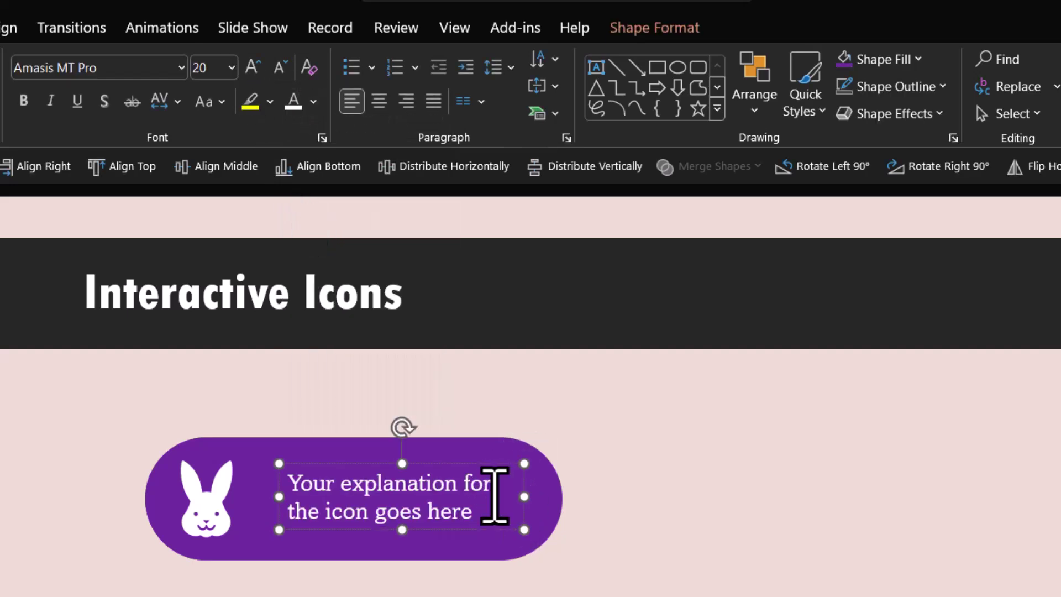
shift+click(508, 450)
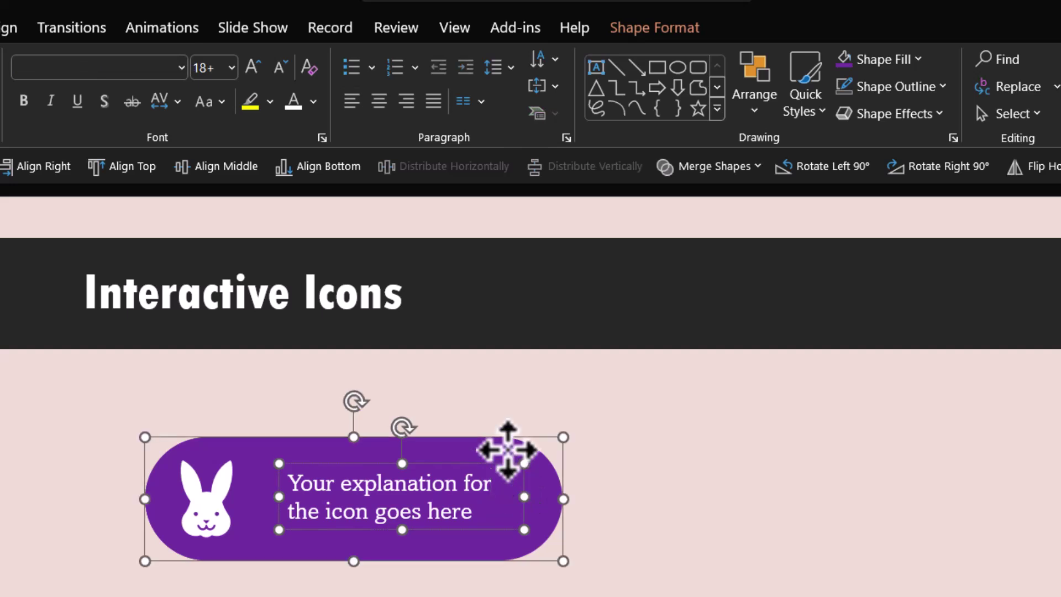
key(ctrl+g)
right_click(507, 450)
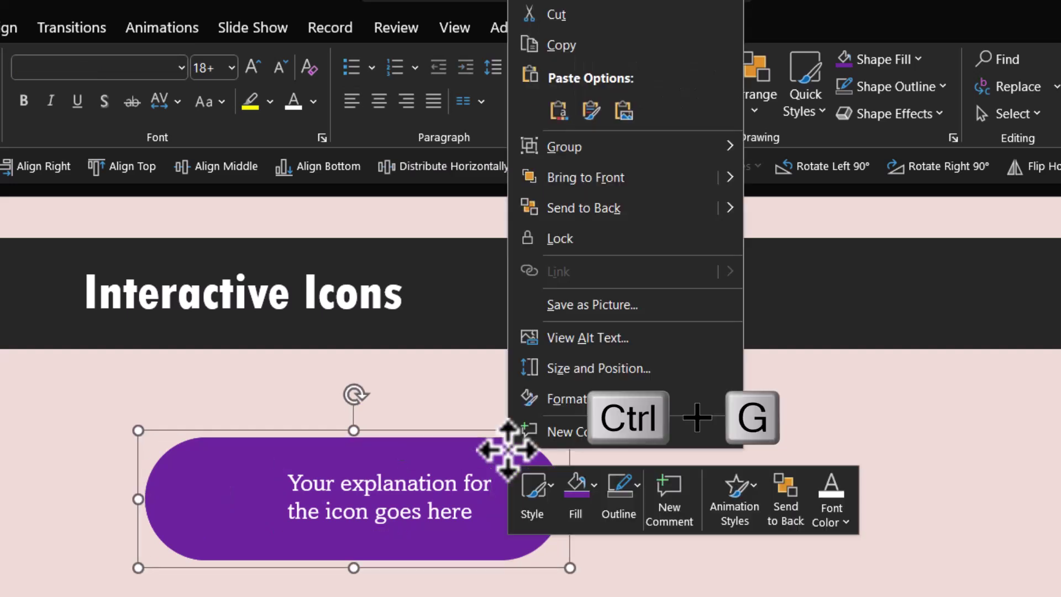
click(603, 207)
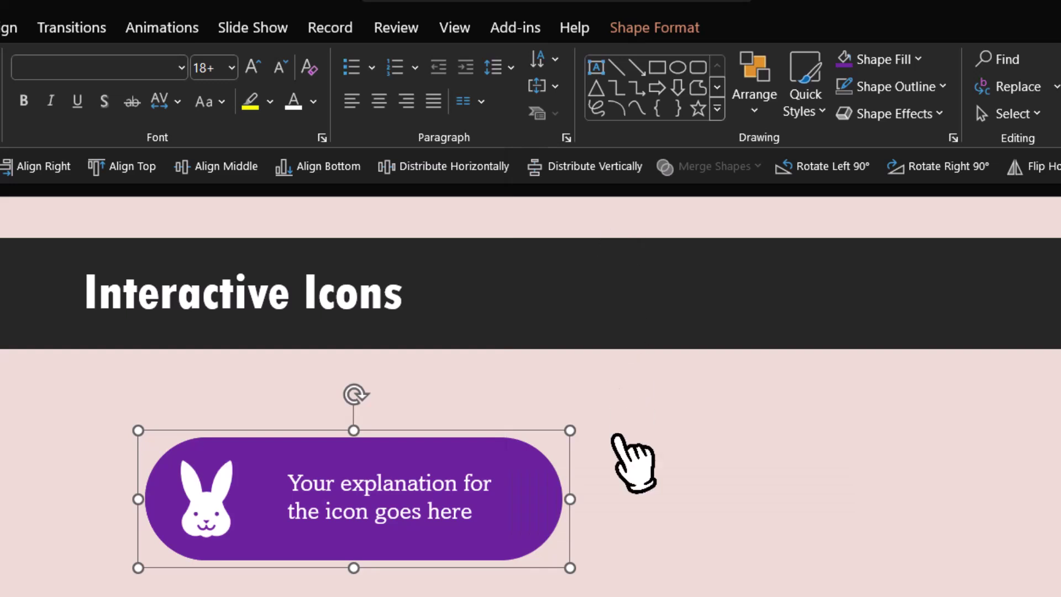
click(613, 436)
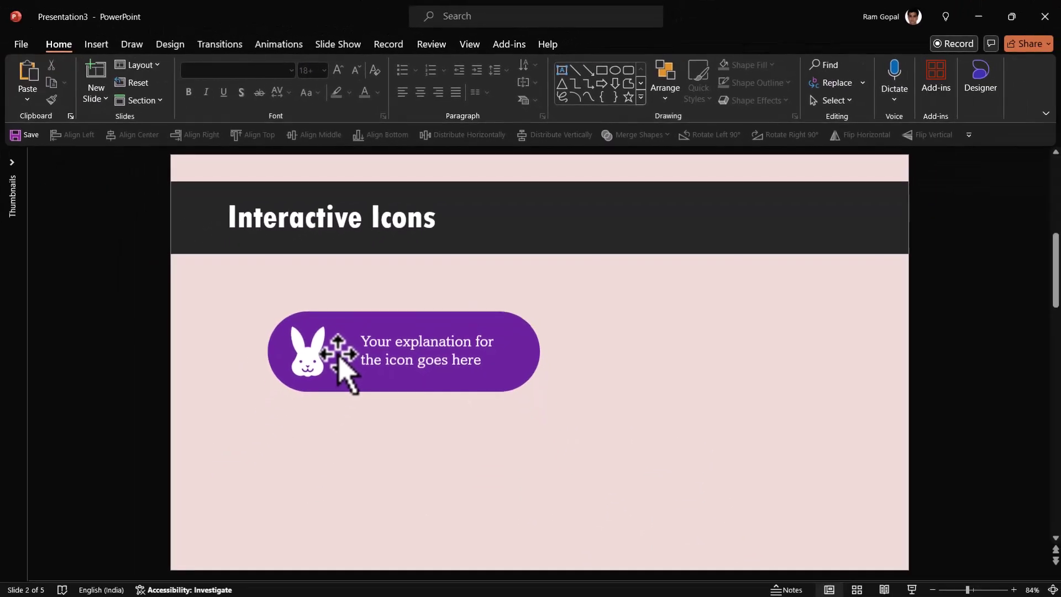
Open the Selection Pane and rename Group 31 to 'Icon circle'
click(260, 515)
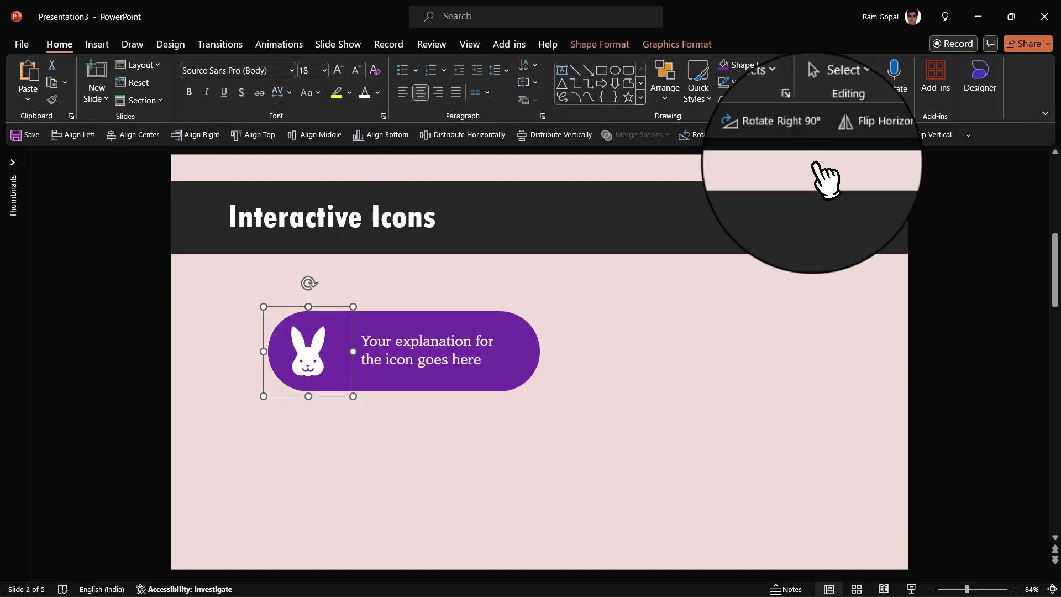
click(841, 101)
click(853, 156)
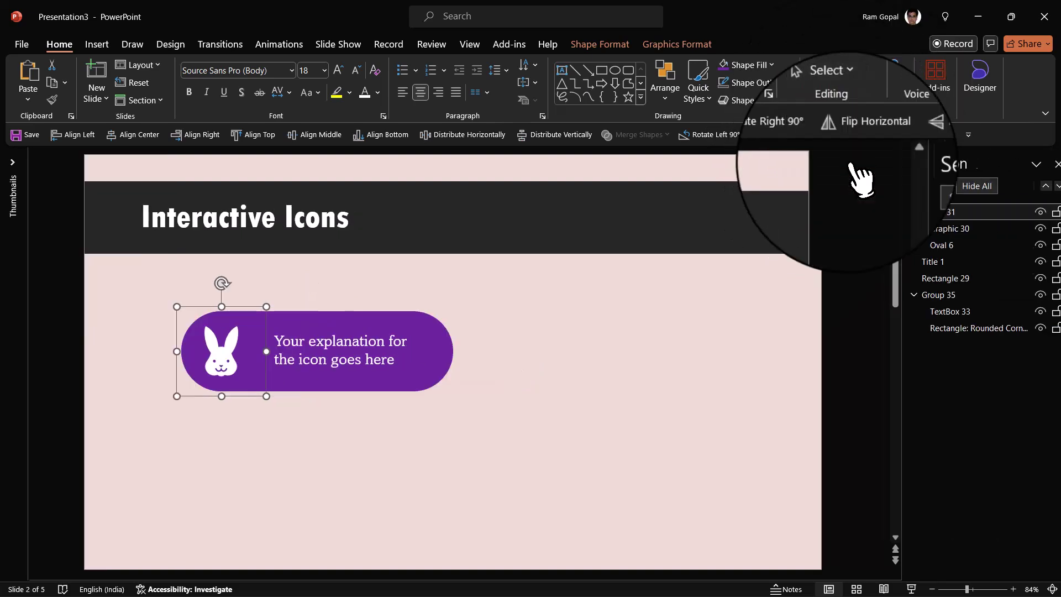
key(Escape)
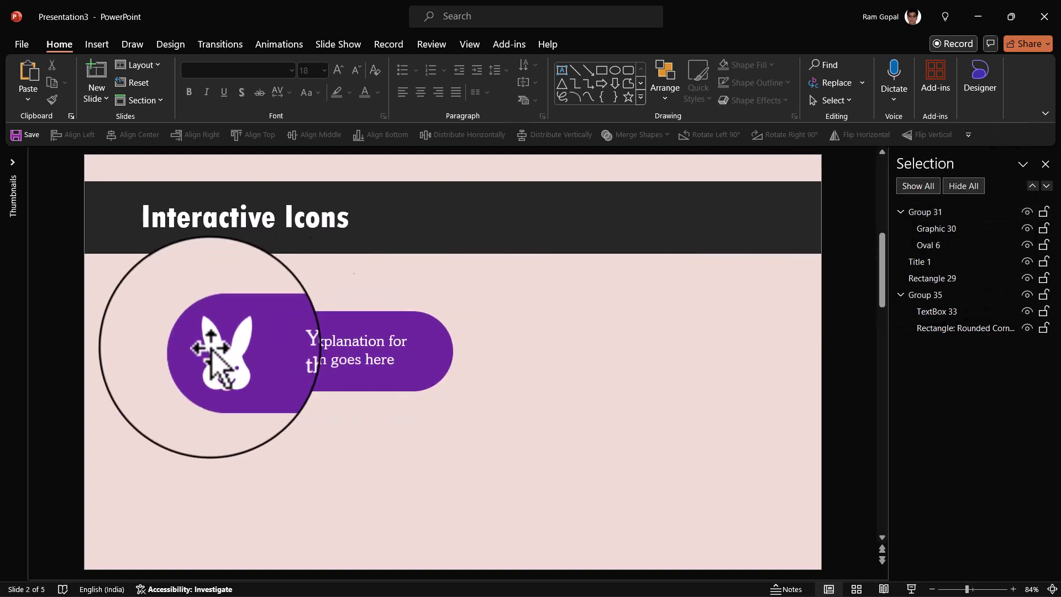
click(938, 214)
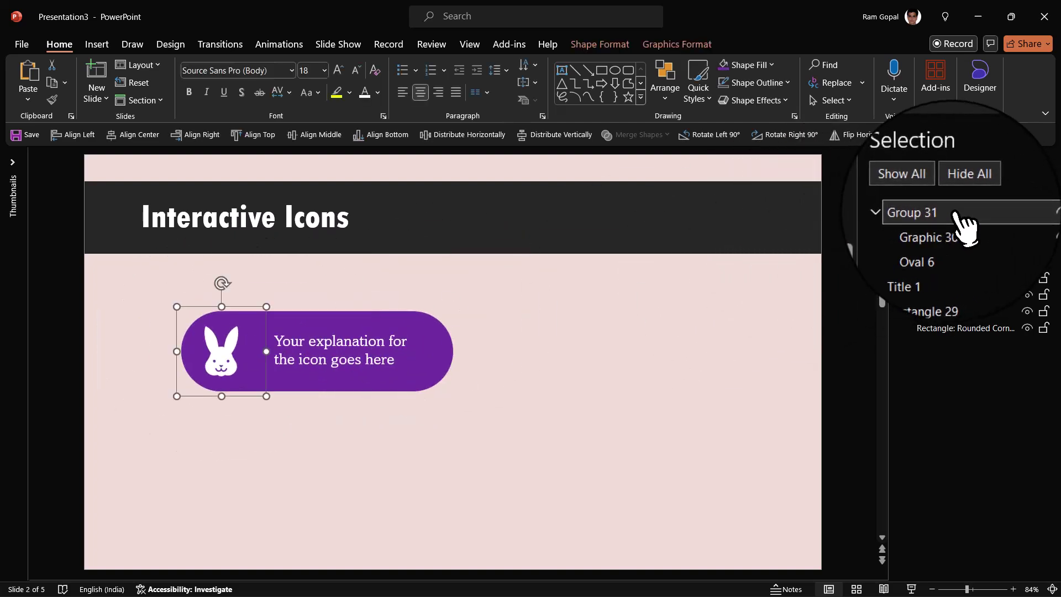
click(951, 215)
drag(951, 213, 895, 225)
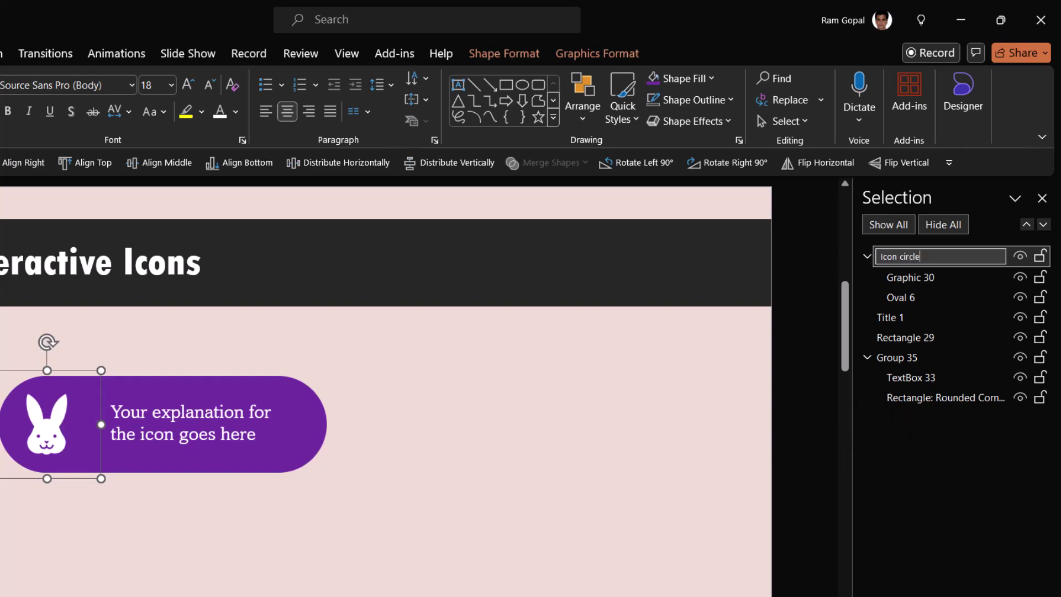
click(651, 473)
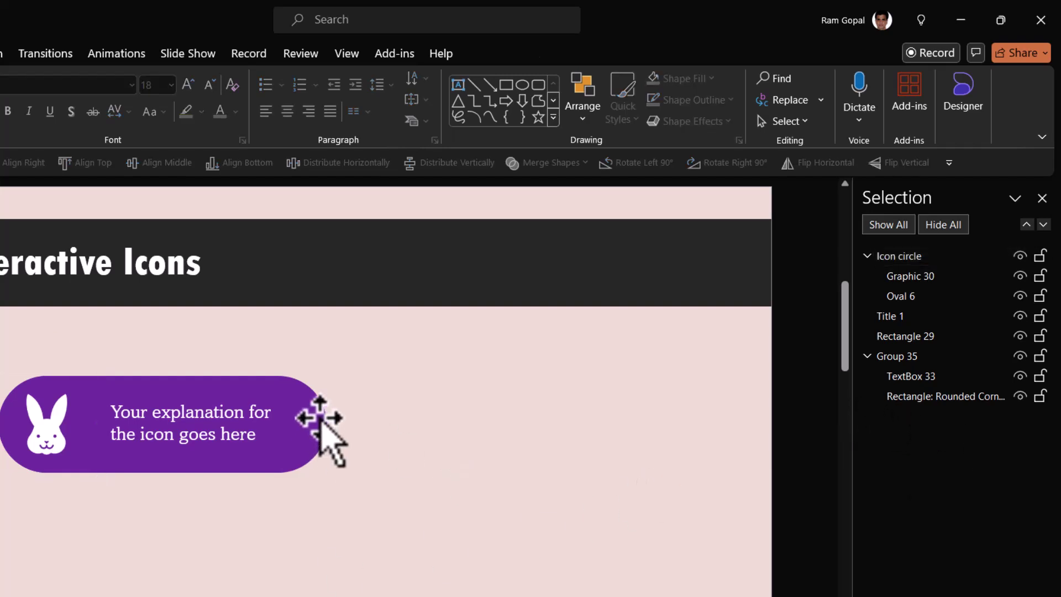
Rename Group 35 to 'Explanation'
click(321, 420)
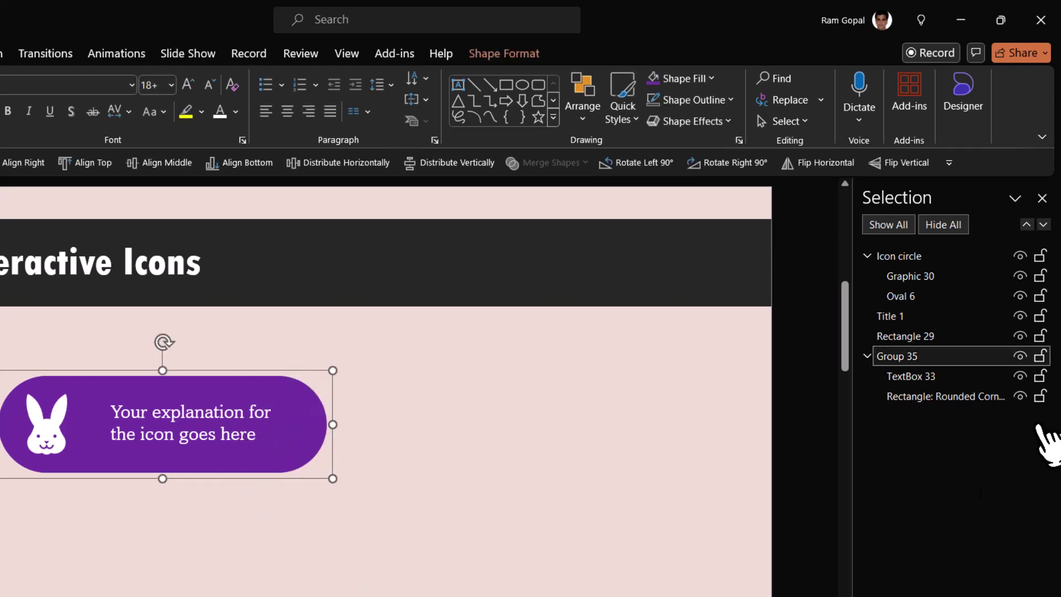
click(948, 356)
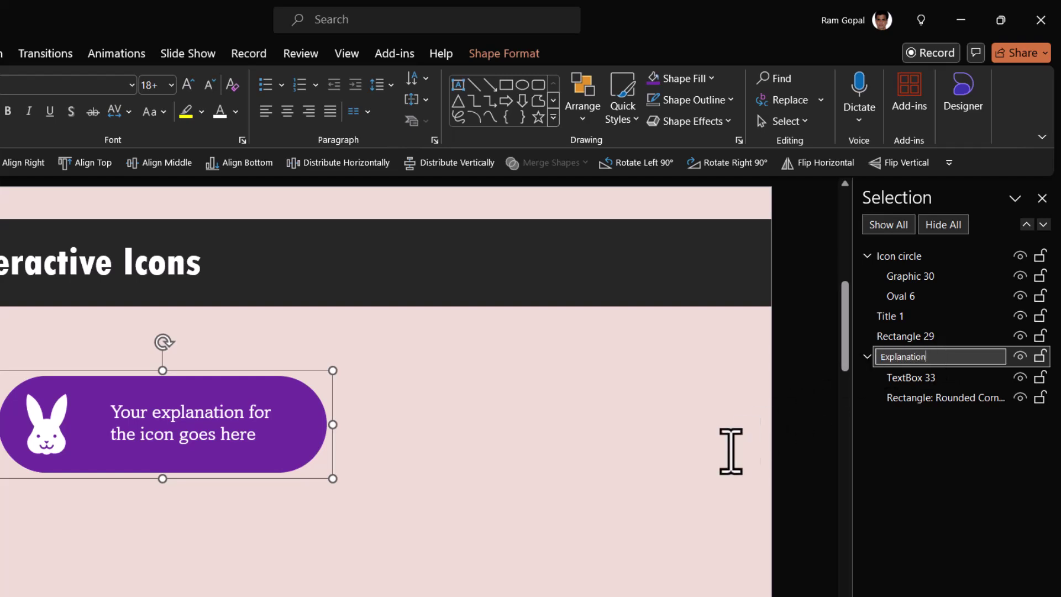
click(701, 467)
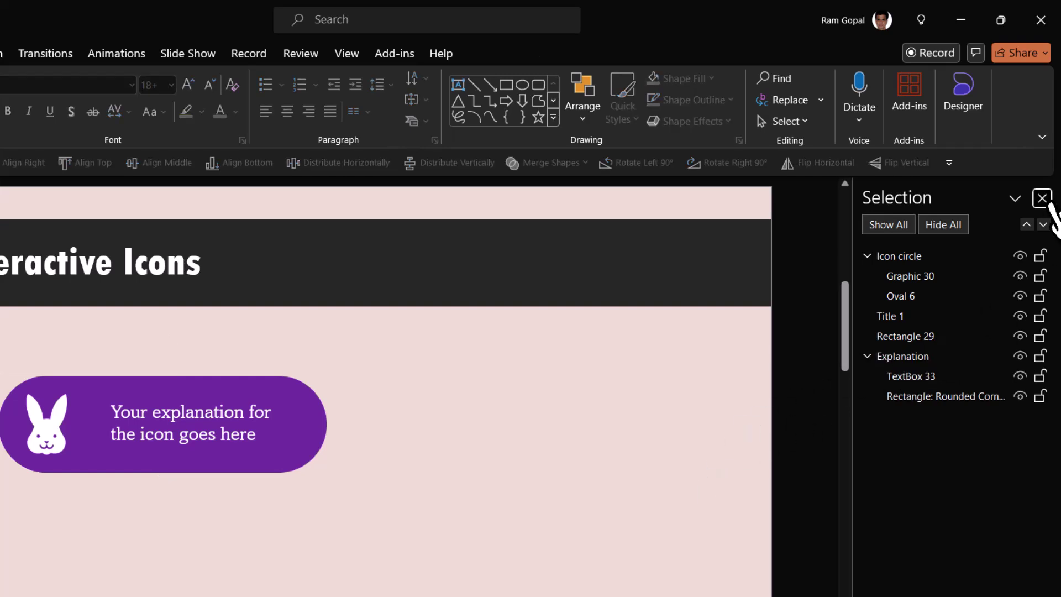
Give the Explanation pill a Wipe entrance from the left, with the Animation Pane open
click(1046, 201)
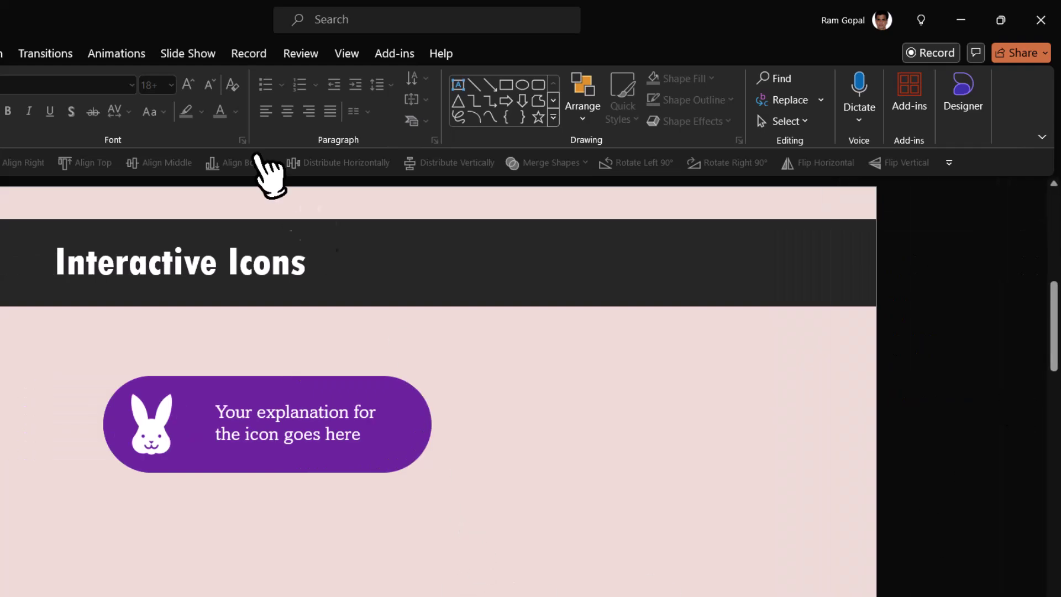
click(132, 53)
click(740, 79)
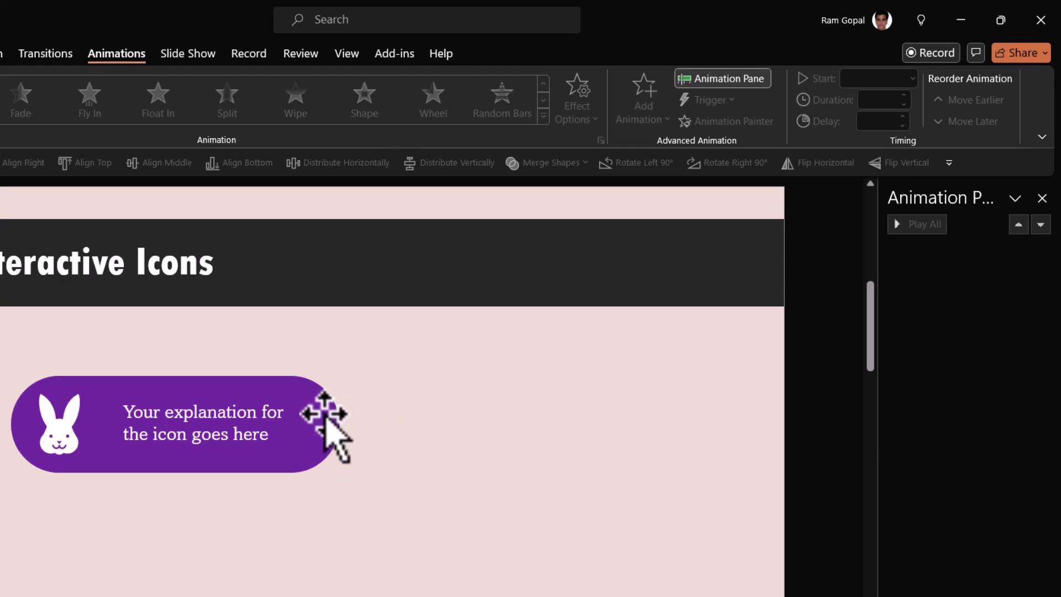
click(325, 414)
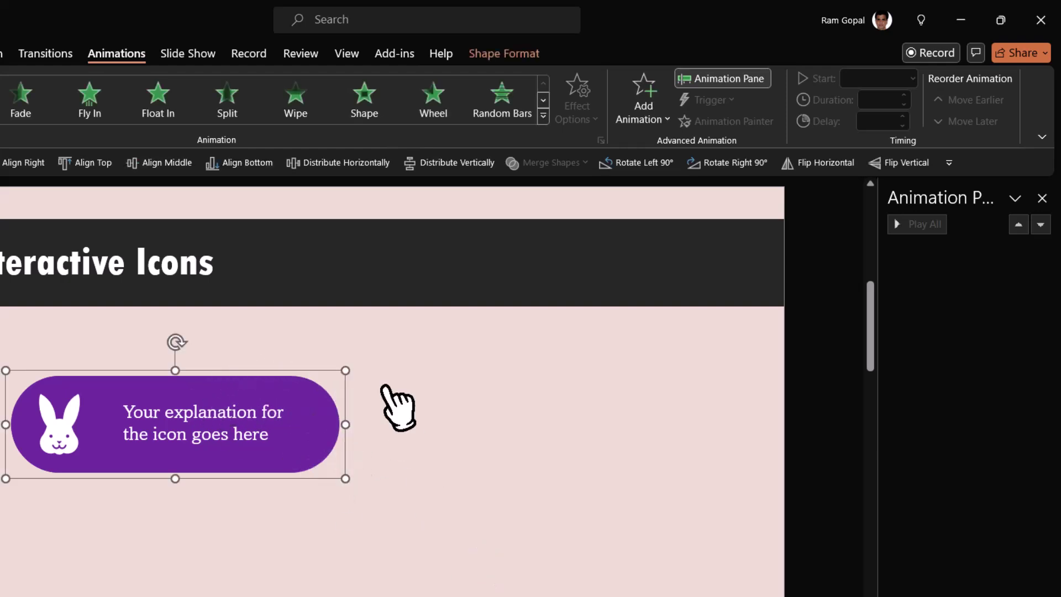
click(306, 108)
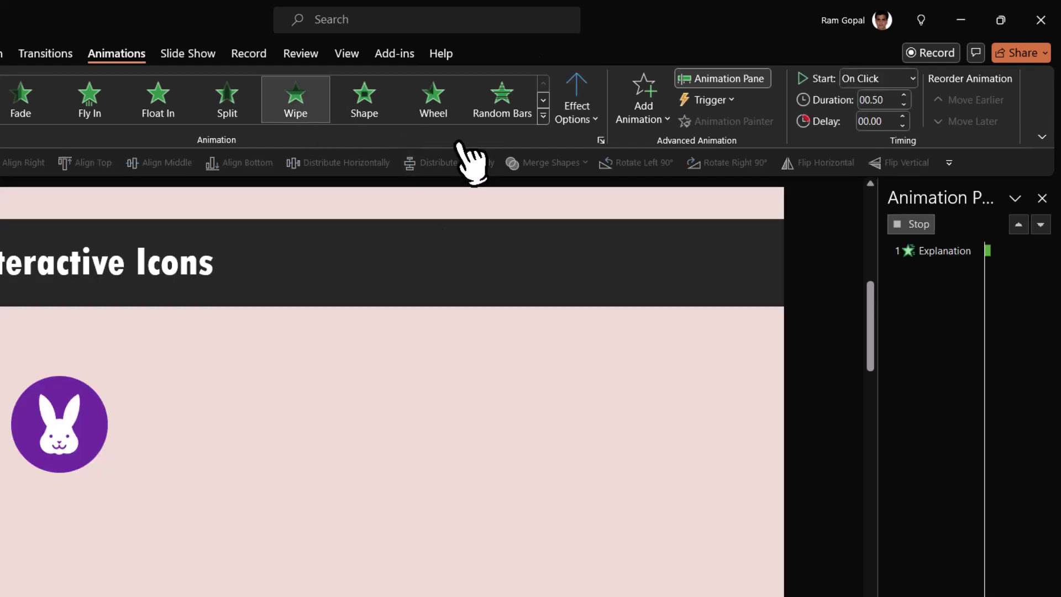
click(572, 111)
click(619, 220)
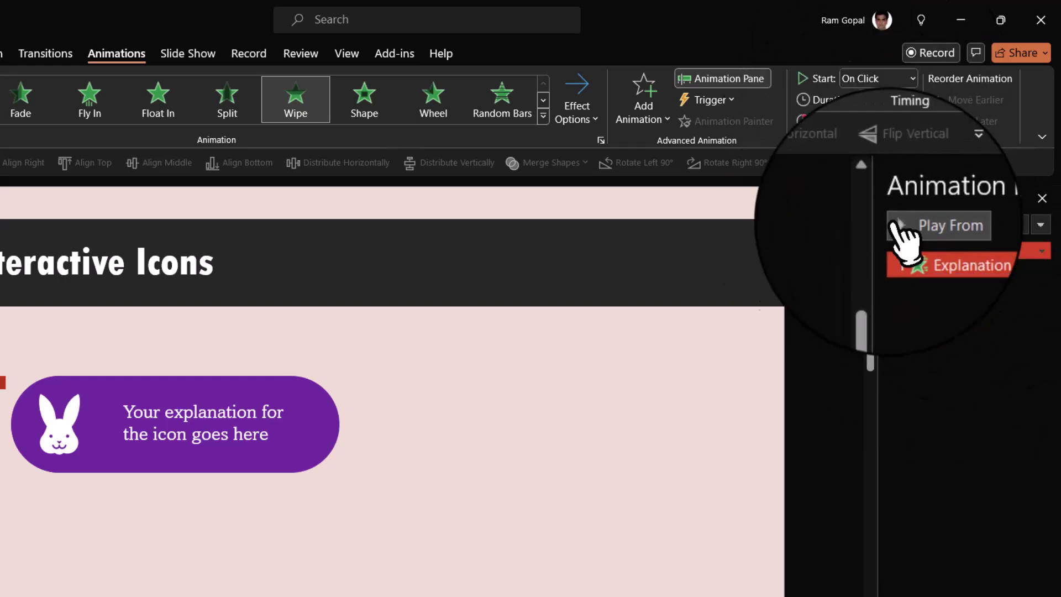
Set the Explanation wipe's trigger to On Click of Icon circle
click(724, 99)
mouse_move(784, 123)
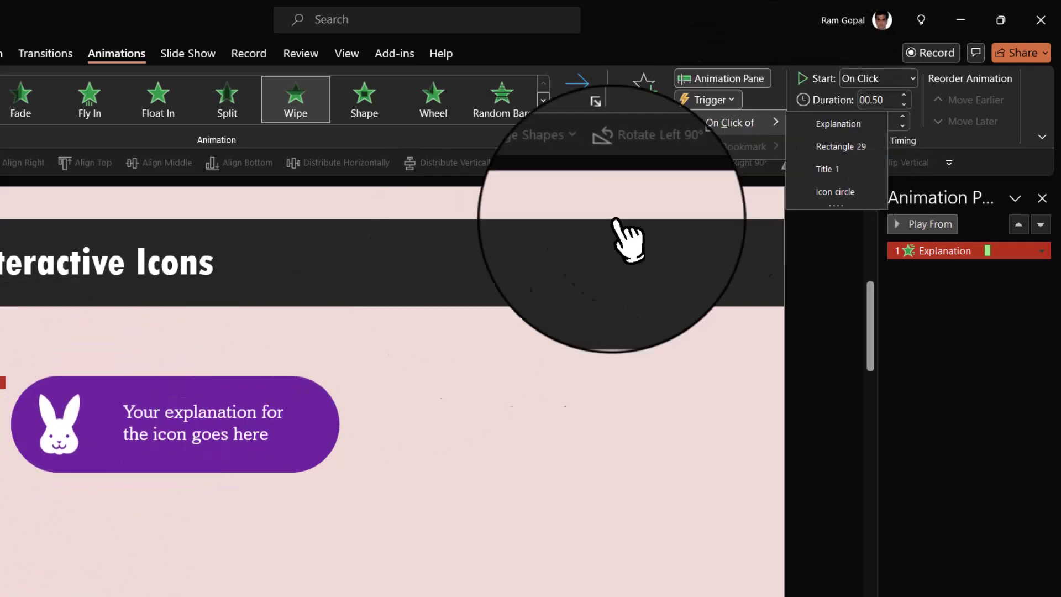
click(836, 191)
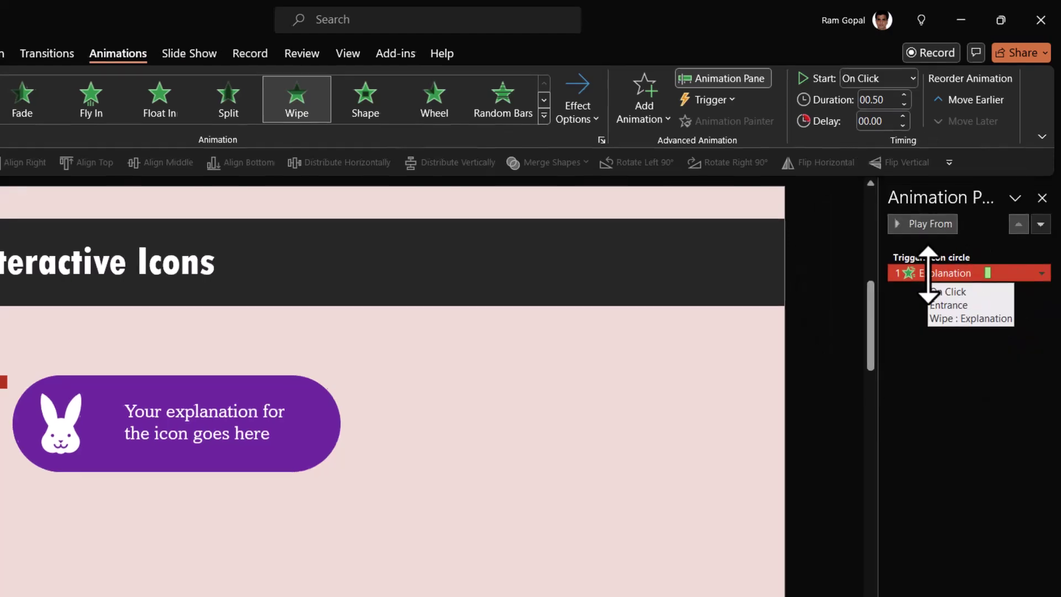
Test the slide show from slide 2: clicking the rabbit circle wipes in the explanation pill
key(shift+F5)
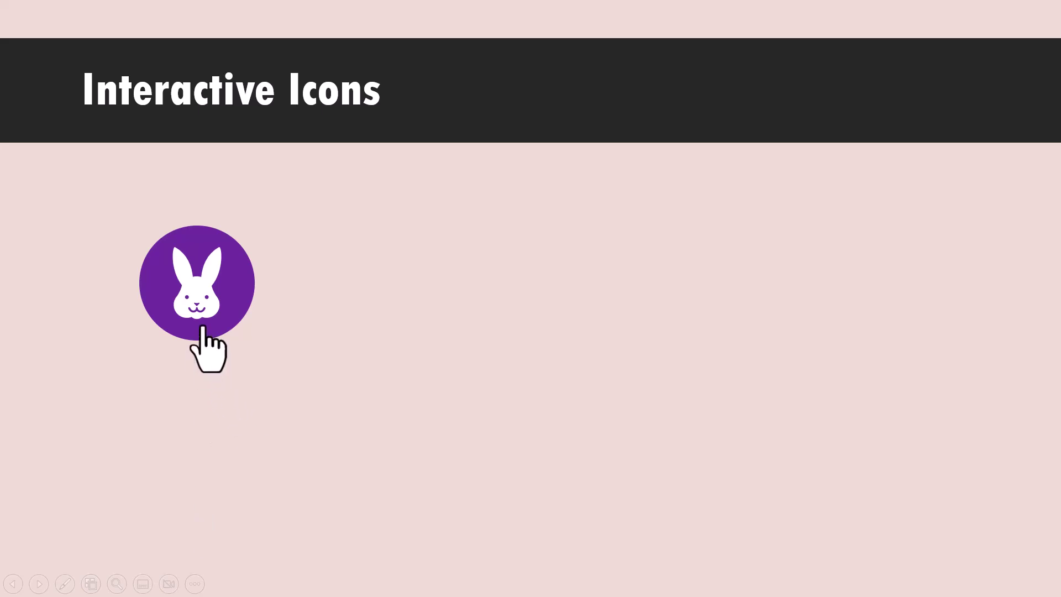
click(202, 327)
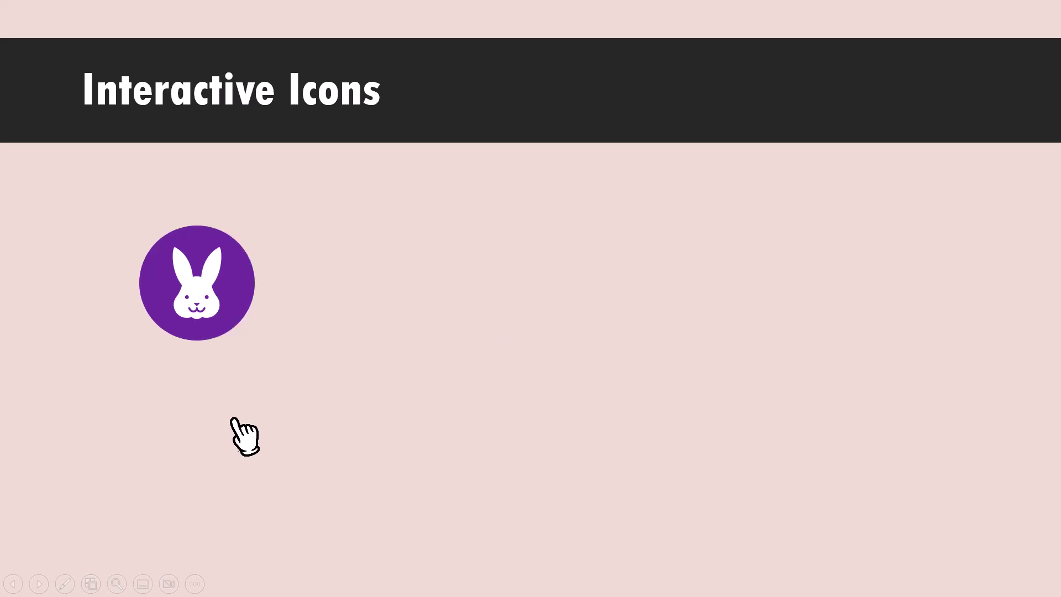
click(426, 442)
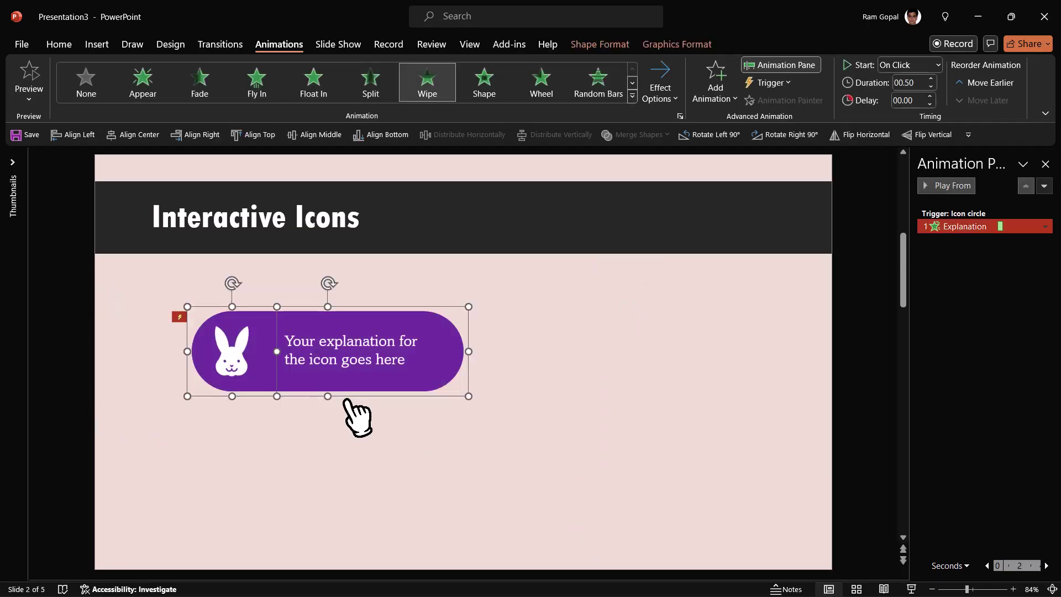
Duplicate the rabbit pill group below the original and replace the copy's rabbit icon with an acorn
key(ctrl+d)
drag(372, 325, 357, 422)
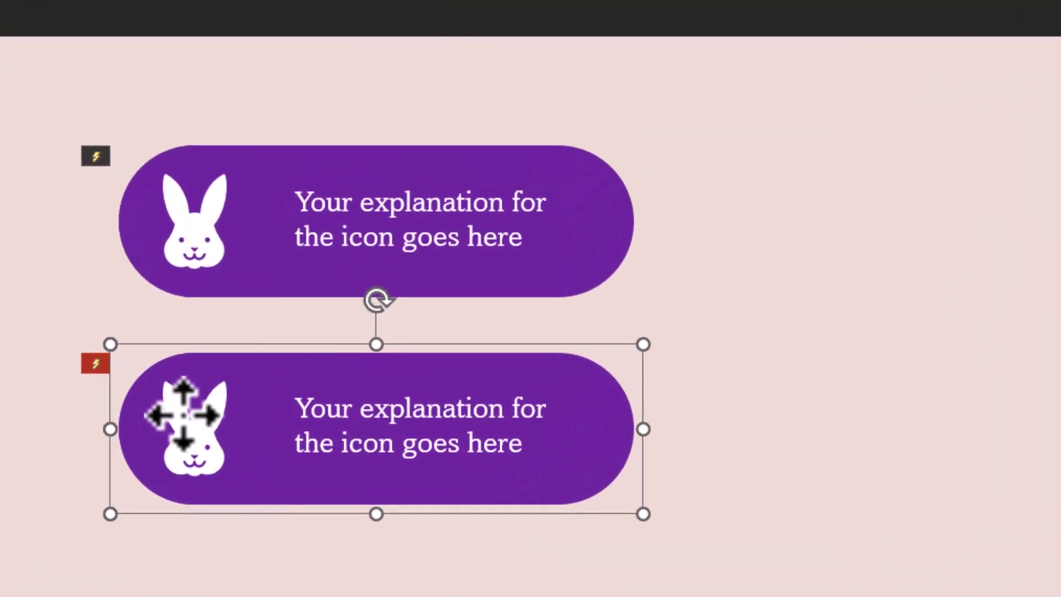
click(182, 410)
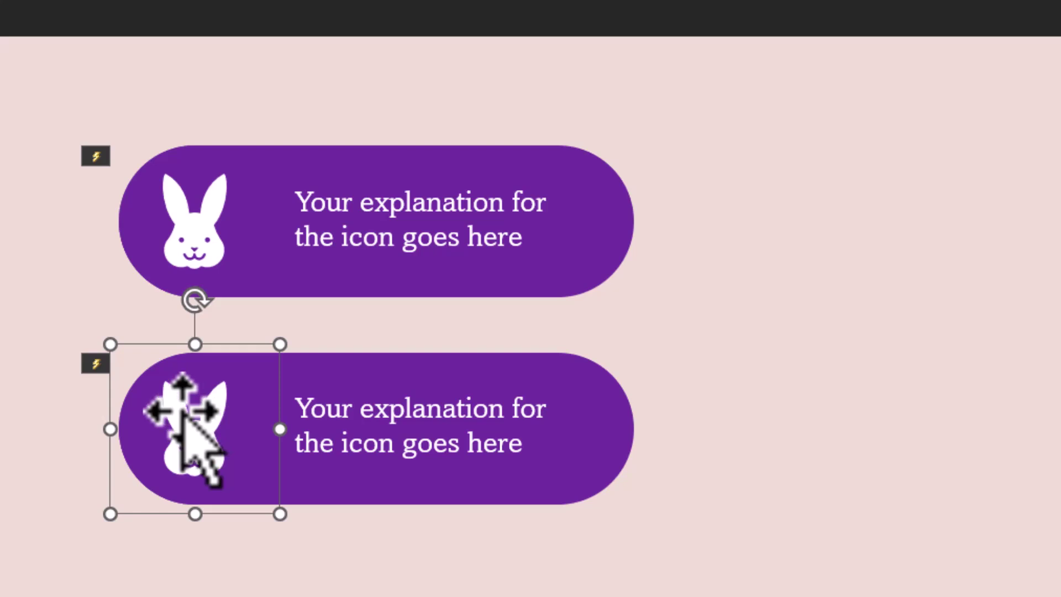
click(183, 411)
right_click(182, 409)
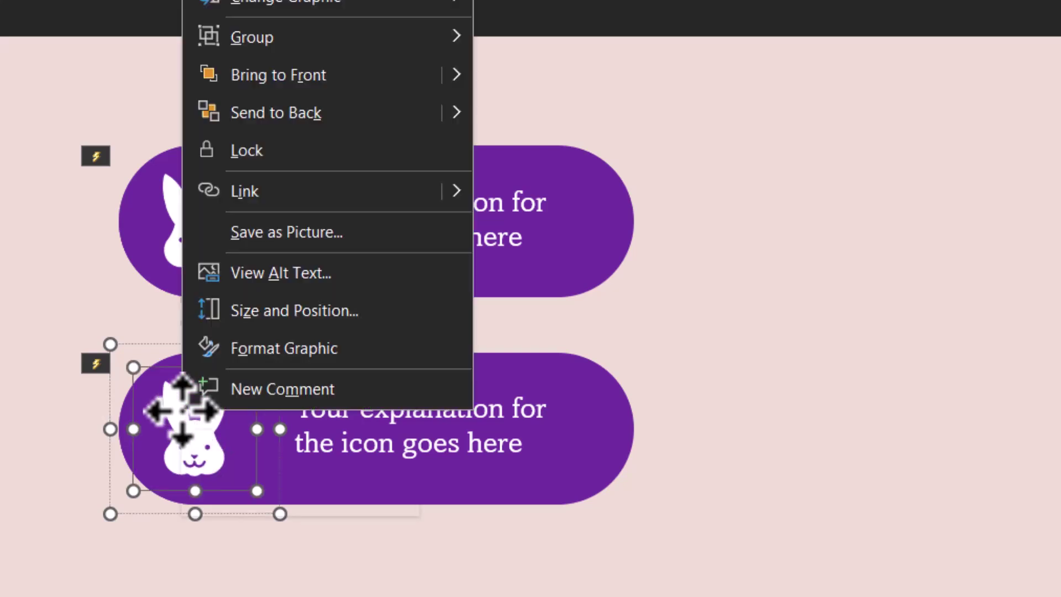
mouse_move(325, 126)
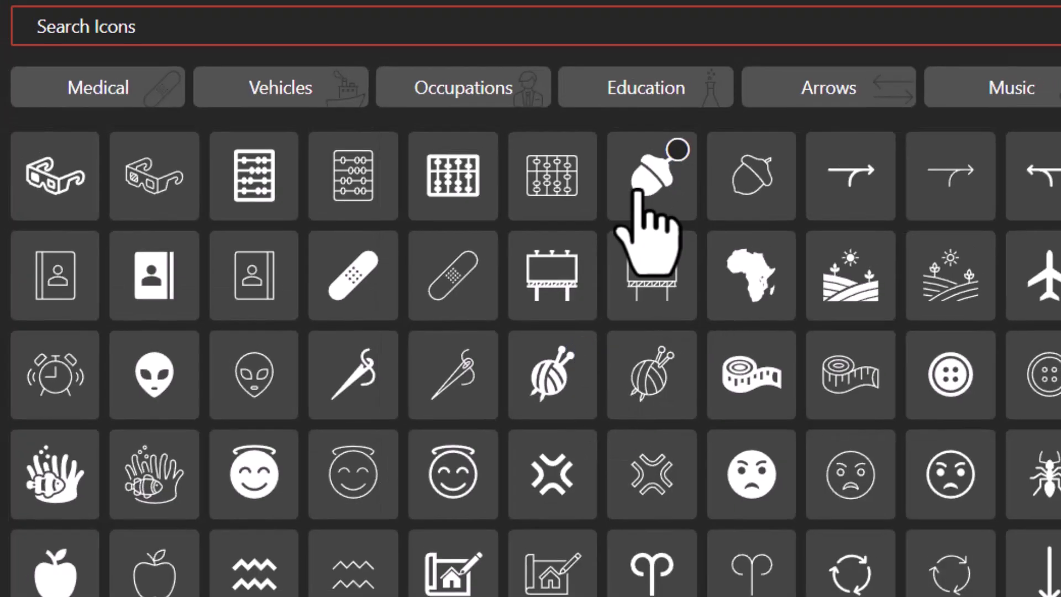
click(638, 191)
click(796, 525)
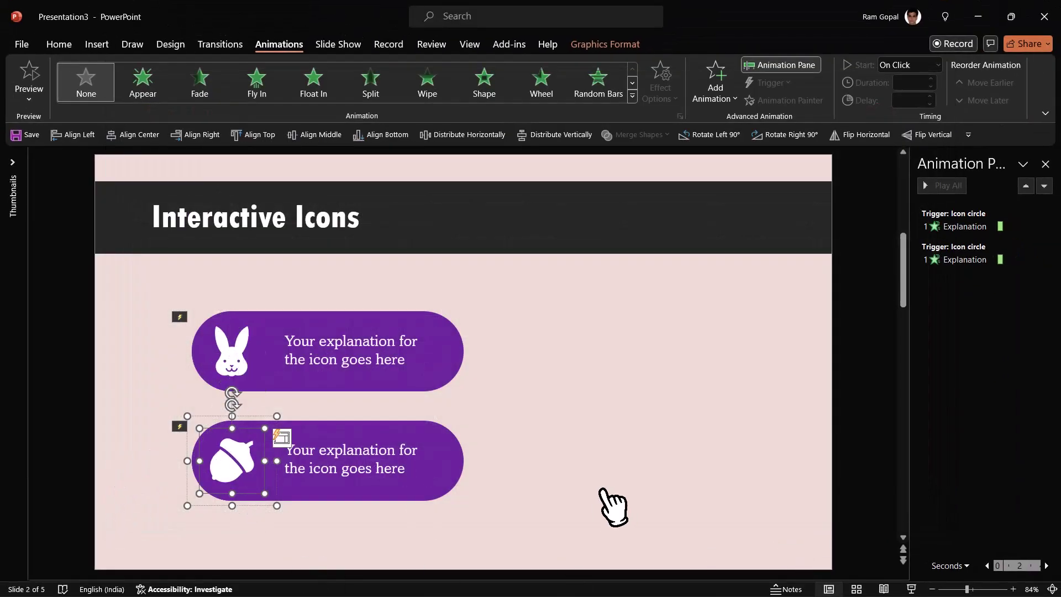
click(603, 506)
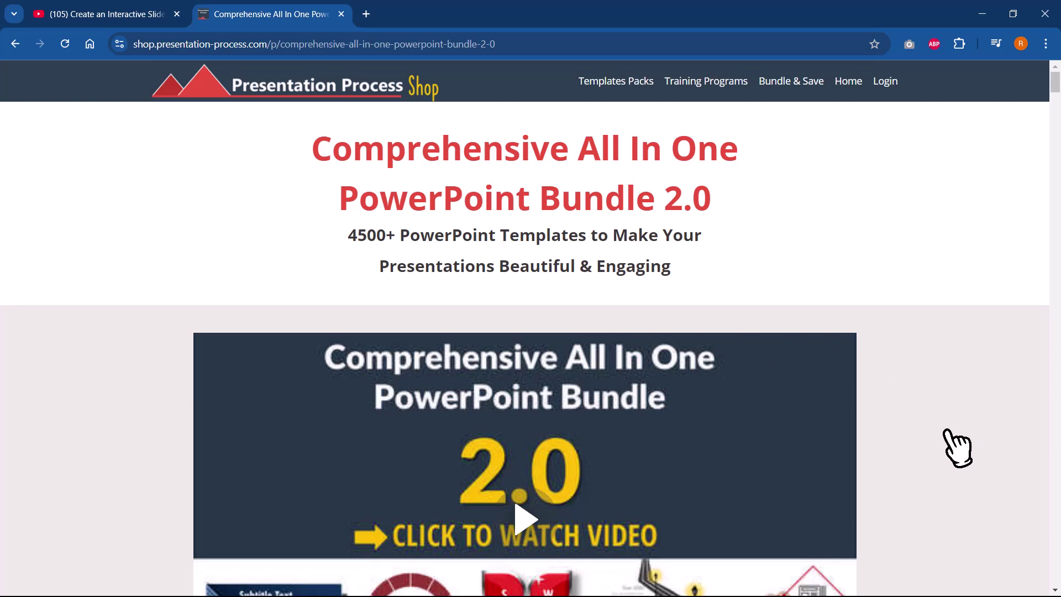
Switch back to the YouTube tab showing the 'Create an Interactive Slide Deck in PowerPoint' tutorial
click(115, 16)
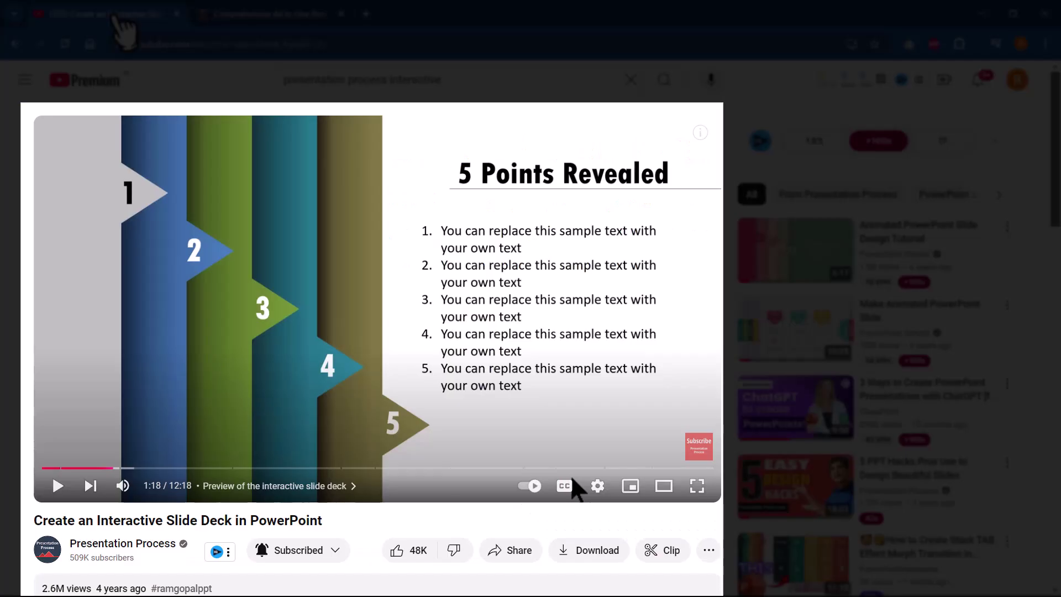